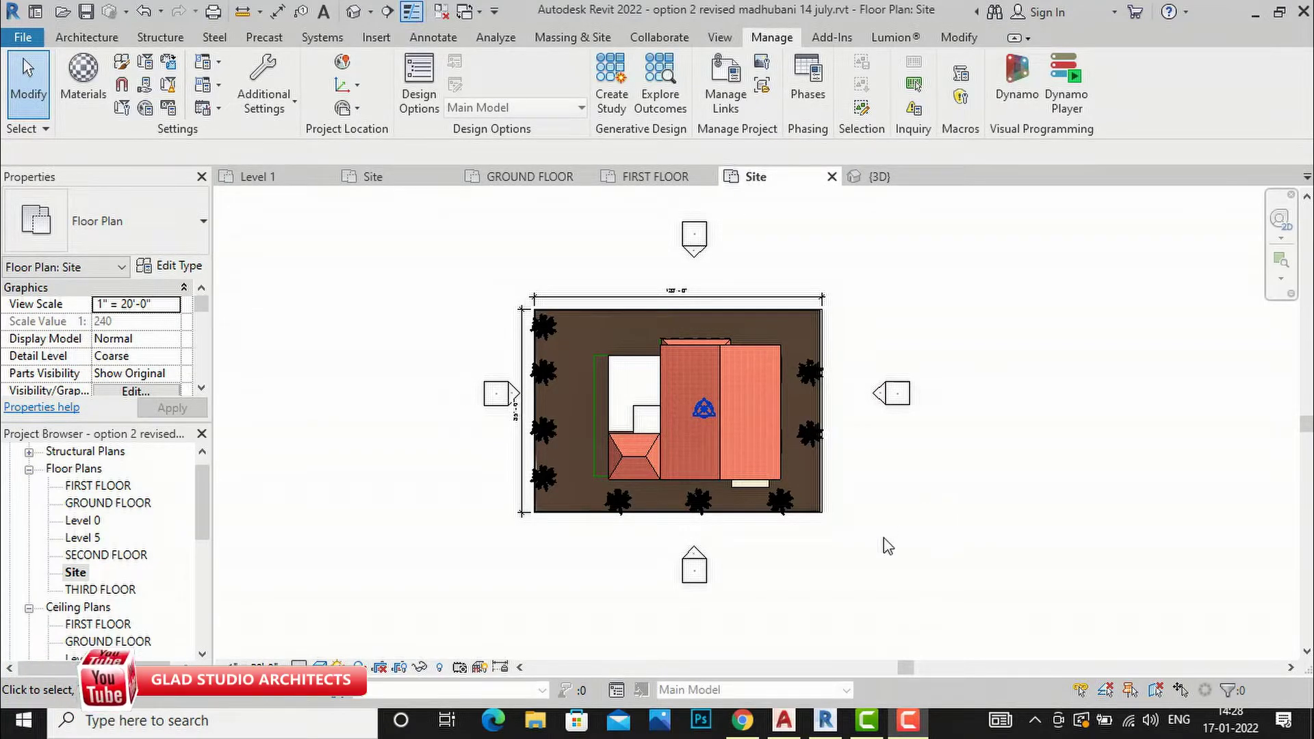
Read the Project North description in Chrome's Autodesk article, and compare it with the FIRST FLOOR plan in Revit.
{"action": "left_click", "coordinate": [751, 726]}
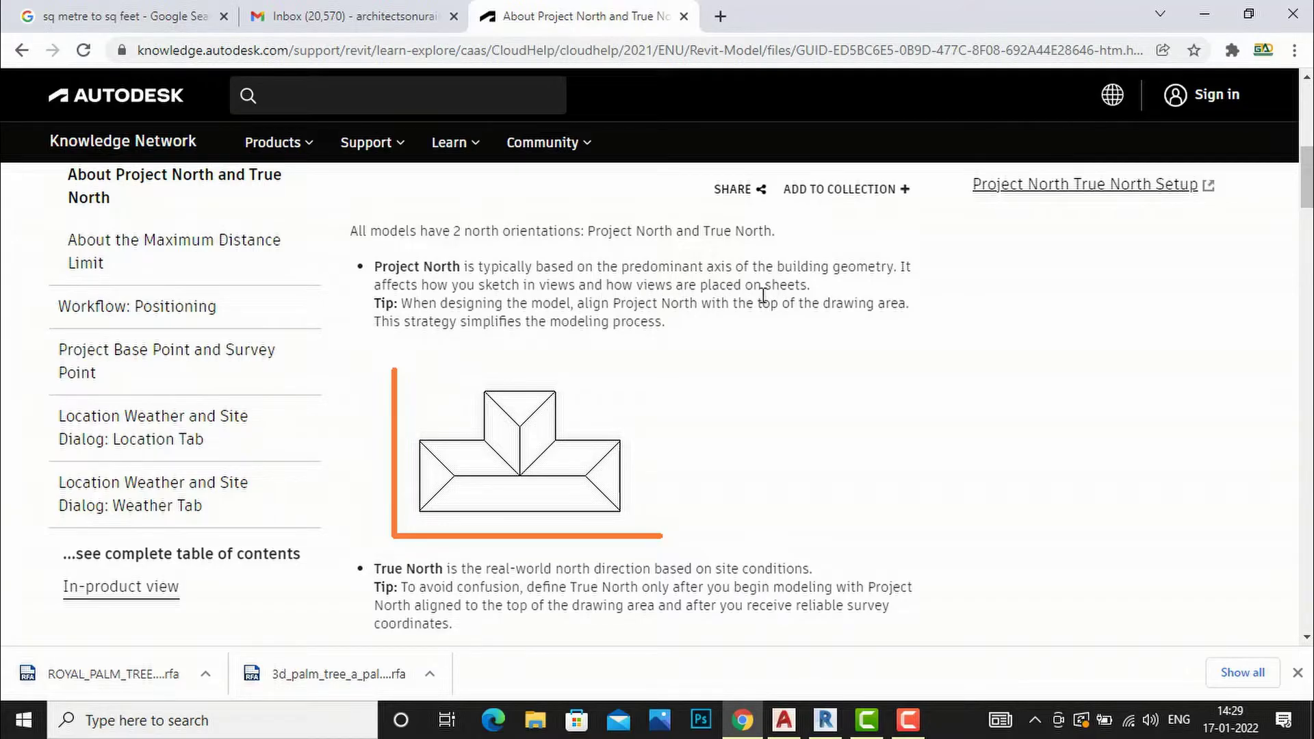
{"action": "left_click", "coordinate": [828, 724]}
{"action": "double_click", "coordinate": [97, 486]}
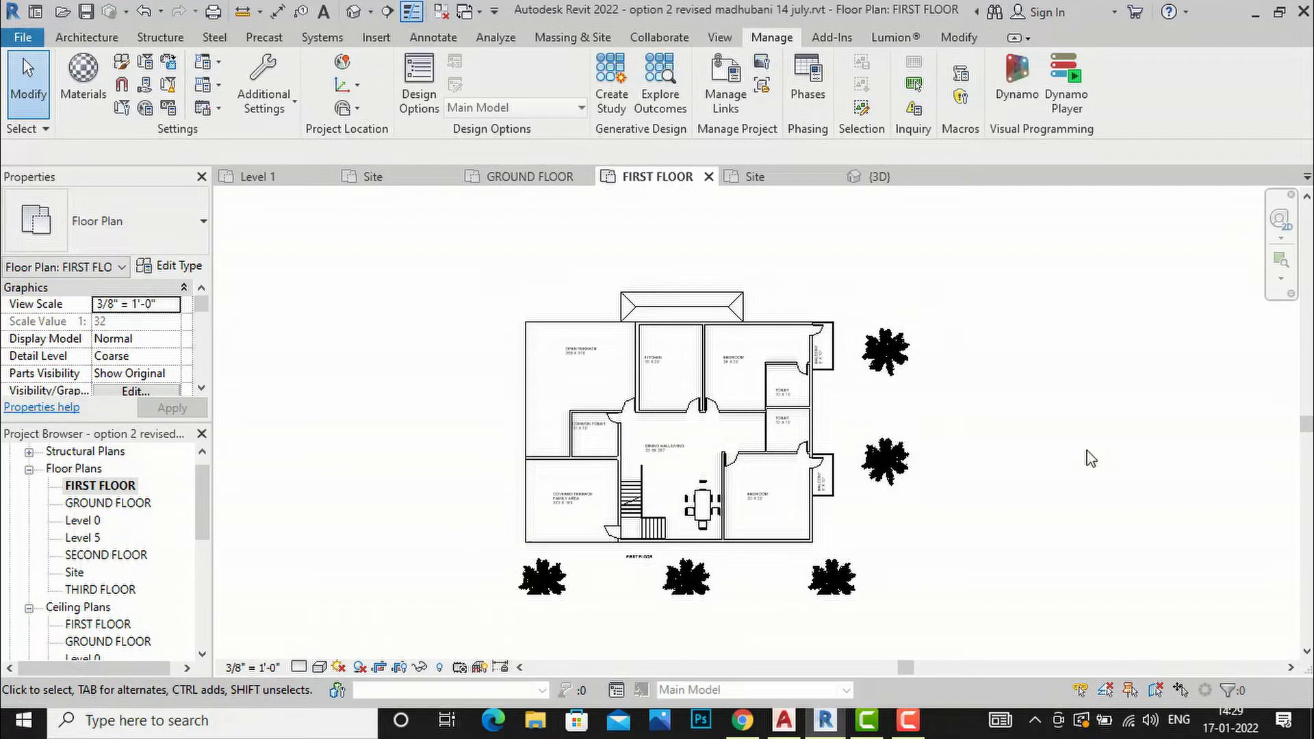
{"action": "scroll", "coordinate": [566, 376], "scroll_direction": "up", "scroll_amount": 3}
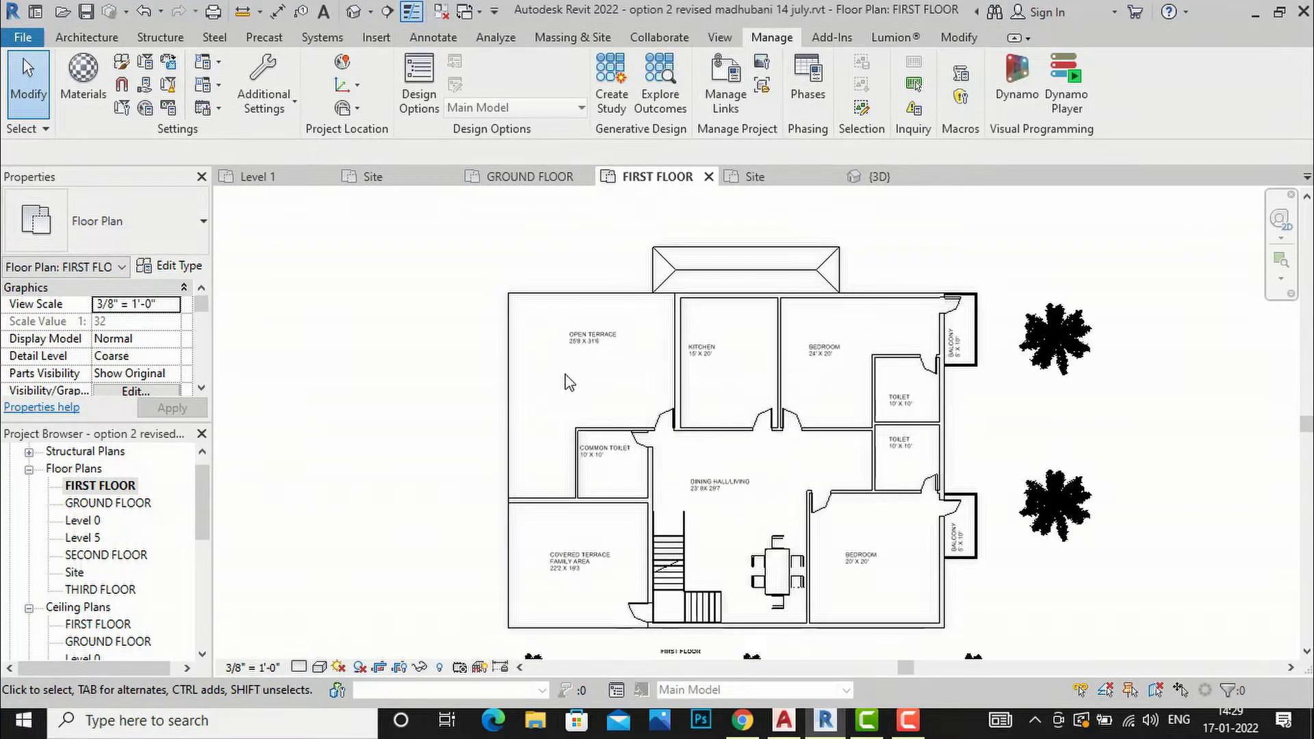
{"action": "scroll", "coordinate": [528, 248], "scroll_direction": "down", "scroll_amount": 3}
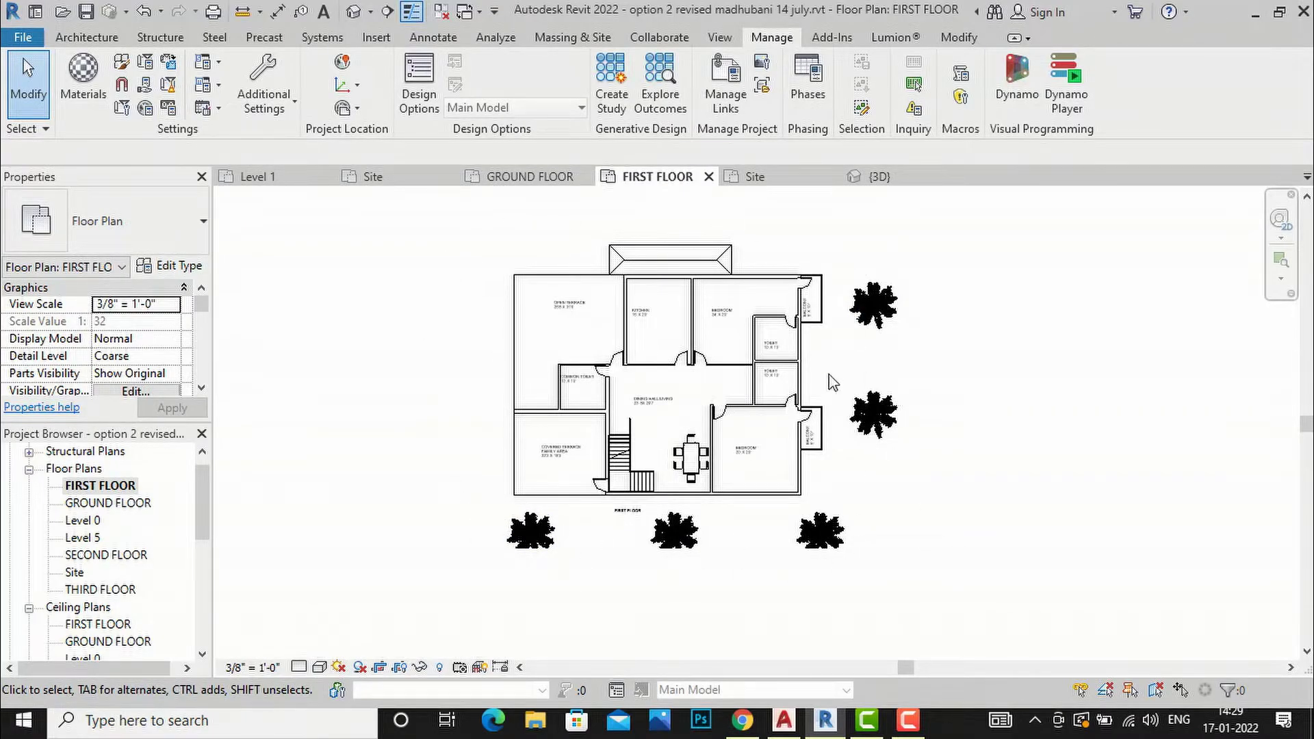
{"action": "scroll", "coordinate": [637, 314], "scroll_direction": "up", "scroll_amount": 2}
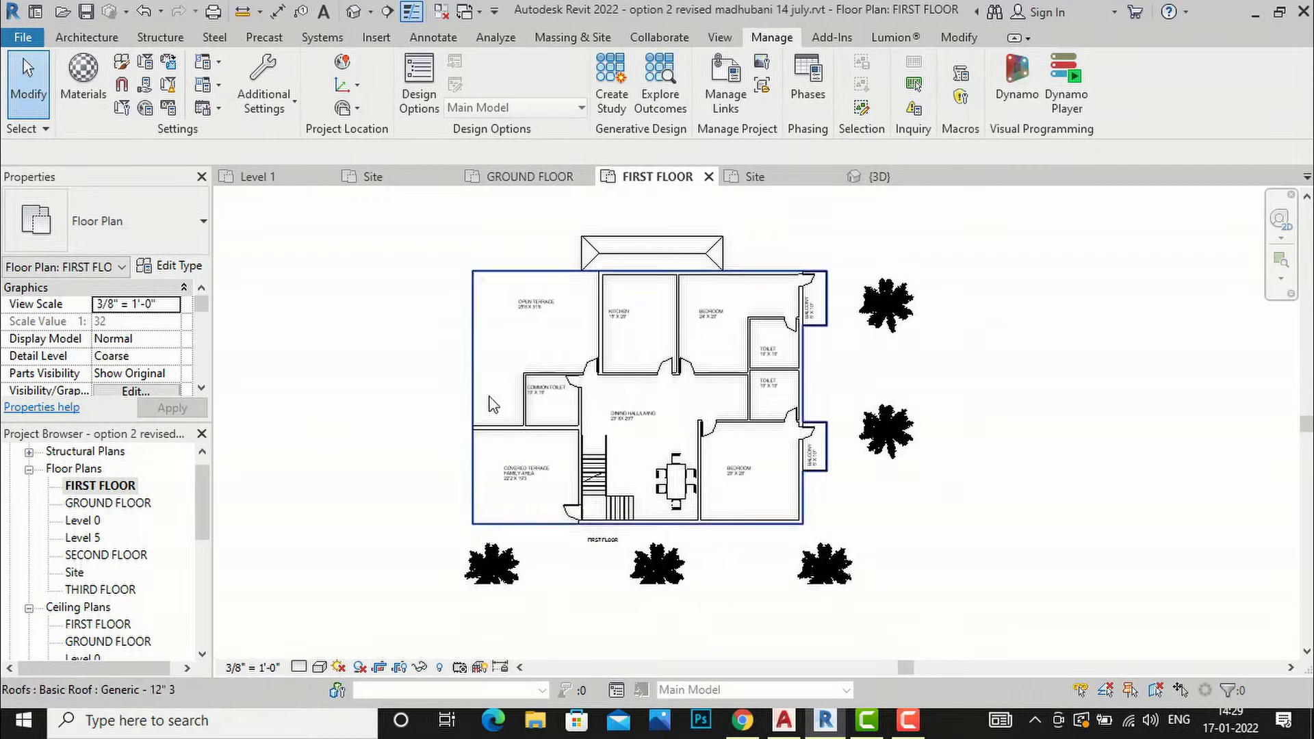
Switch to Chrome and read the article's True North section, including the site plan with the North Arrow symbol.
{"action": "left_click", "coordinate": [753, 725]}
{"action": "scroll", "coordinate": [702, 555], "scroll_direction": "down", "scroll_amount": 3}
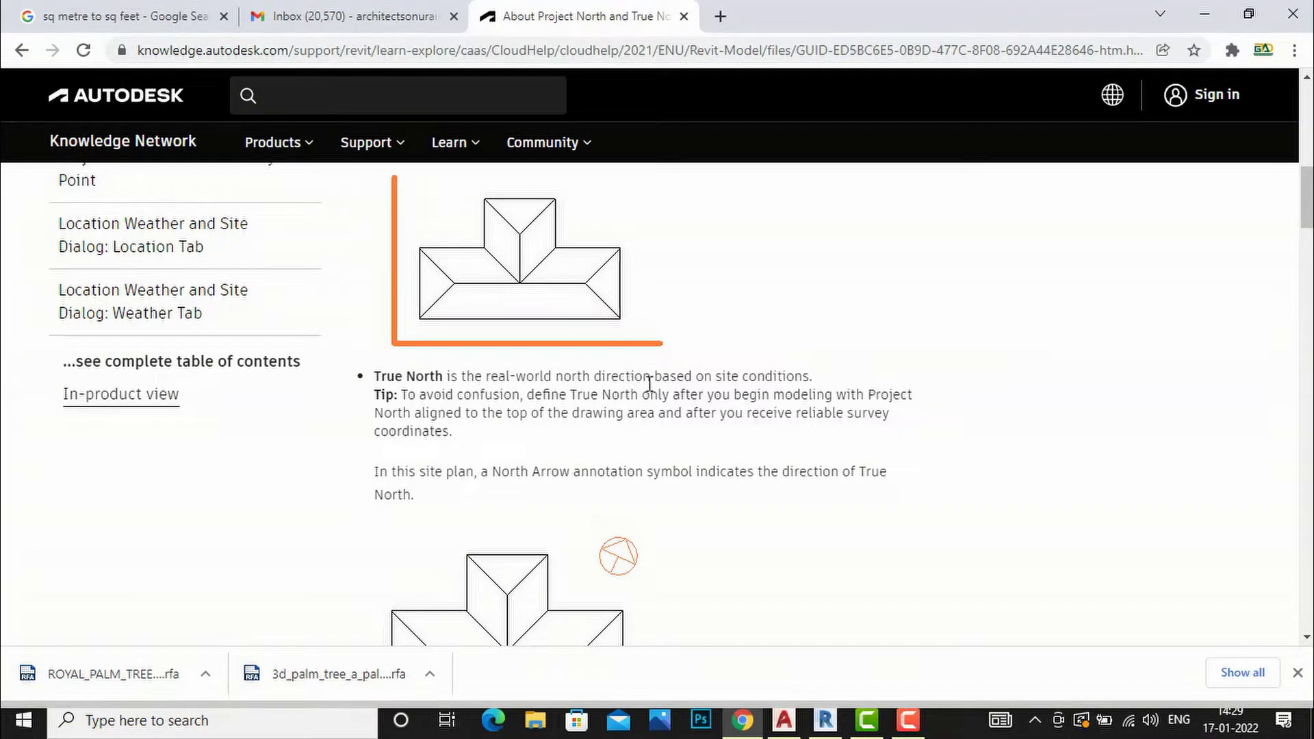
{"action": "scroll", "coordinate": [772, 378], "scroll_direction": "down", "scroll_amount": 1}
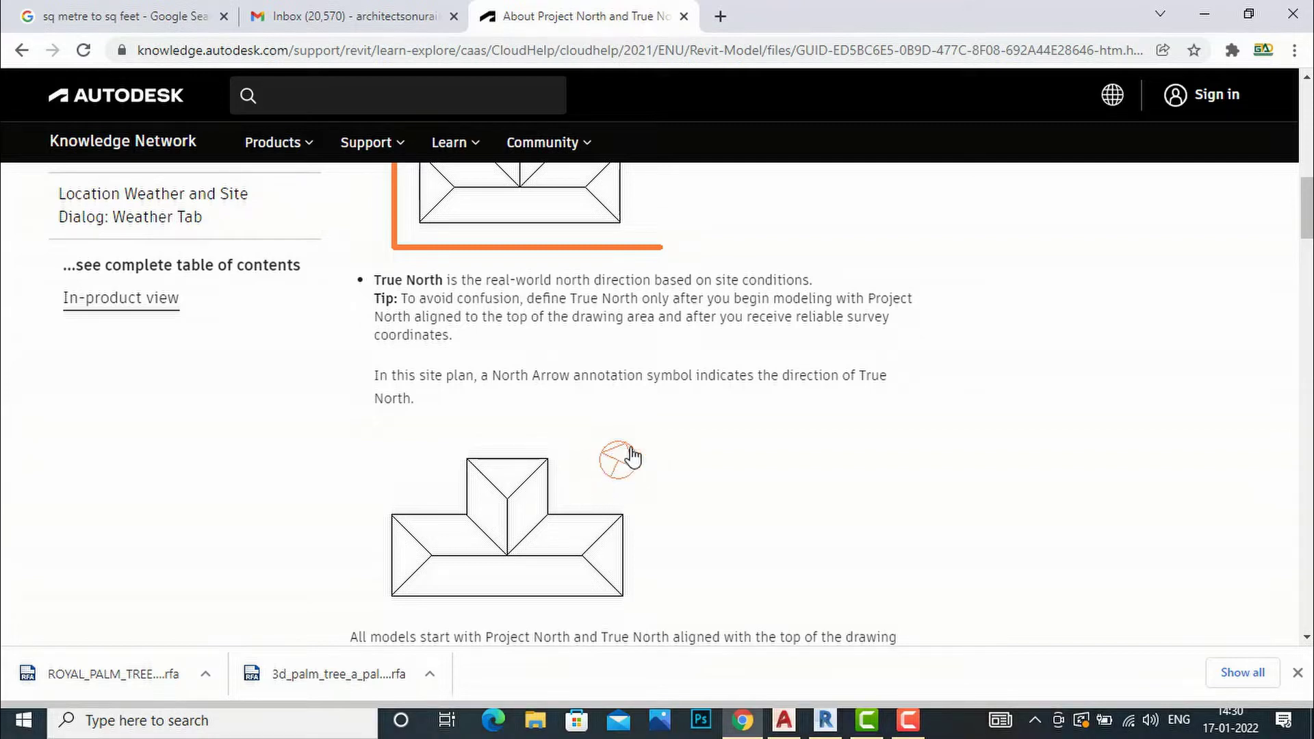
{"action": "left_click_drag", "start_coordinate": [650, 575], "coordinate": [676, 547]}
Switch back to Revit and open the Site floor plan.
{"action": "left_click", "coordinate": [827, 722]}
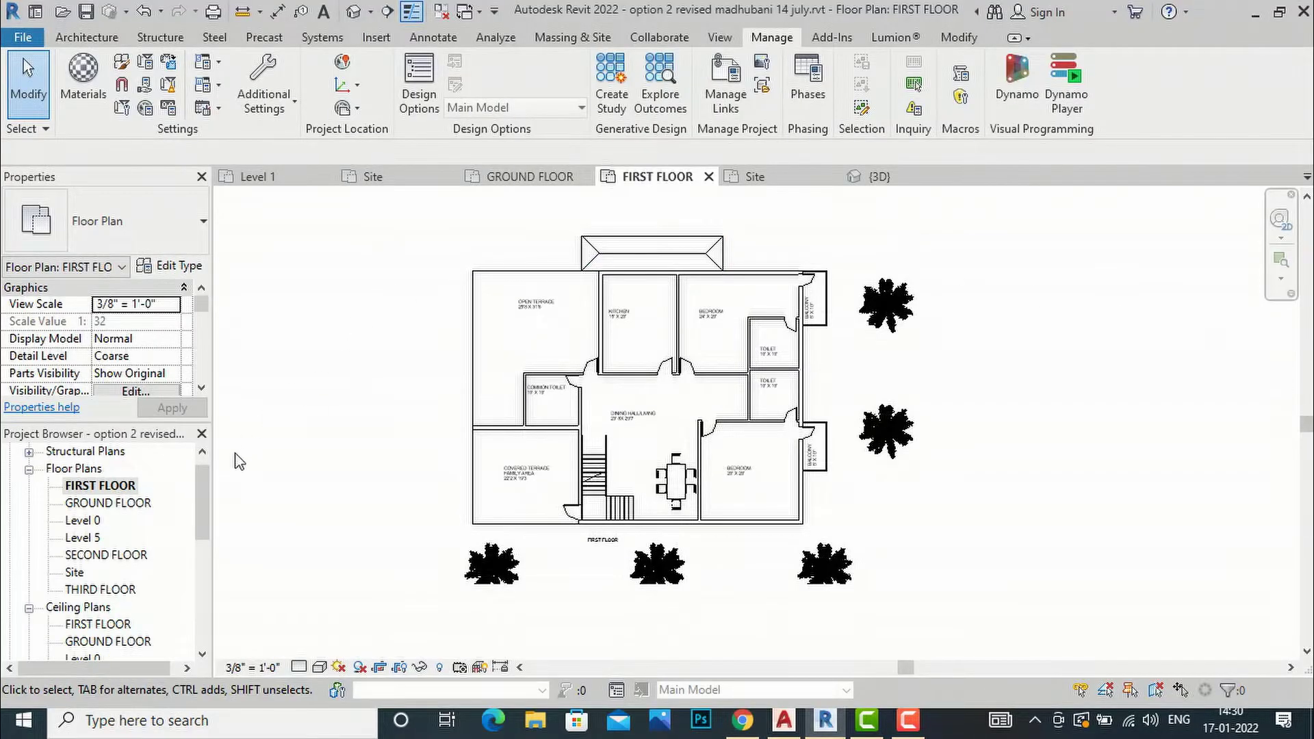
{"action": "left_click", "coordinate": [74, 572]}
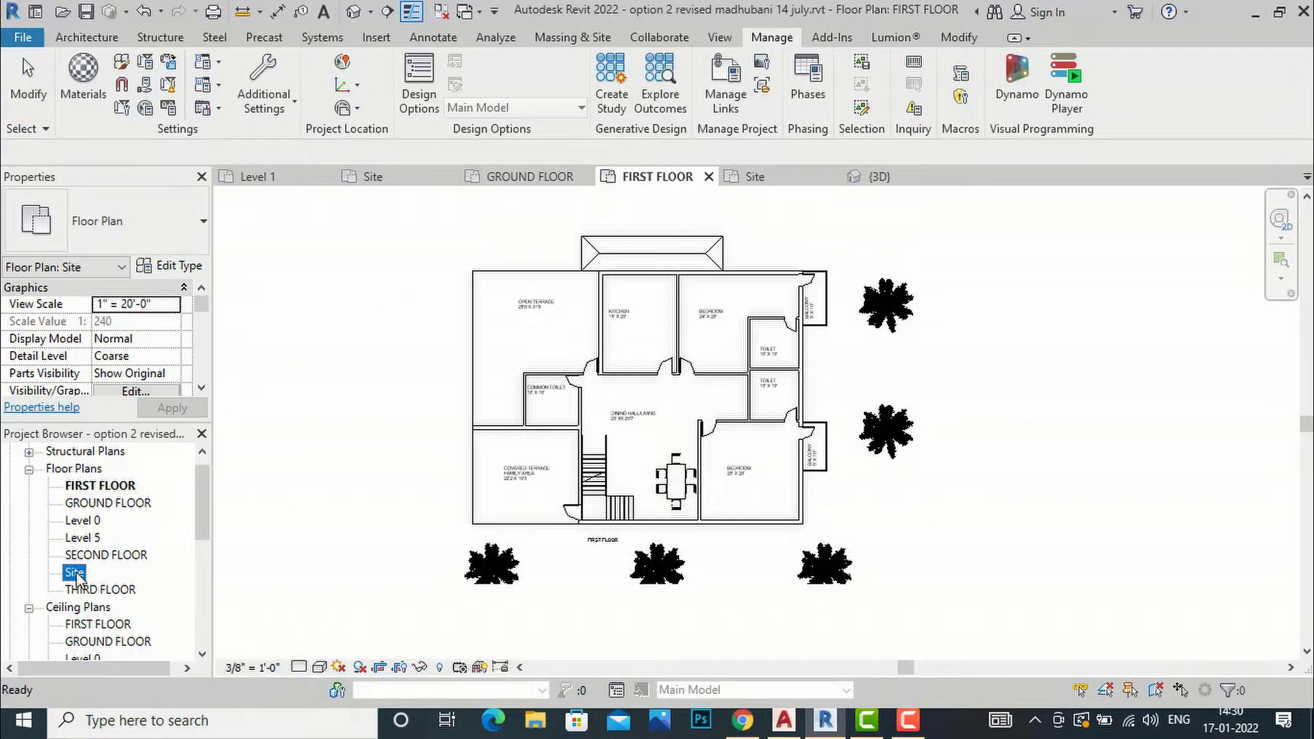
{"action": "double_click", "coordinate": [75, 574]}
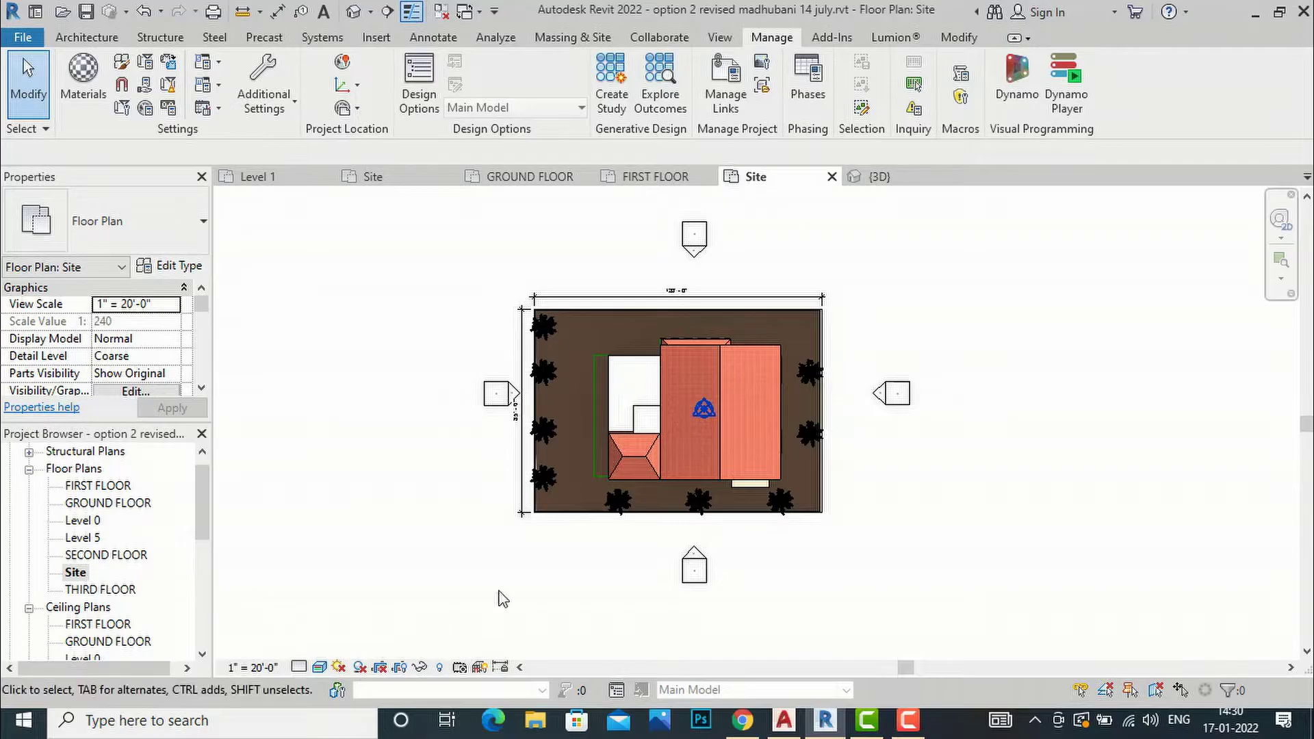
{"action": "scroll", "coordinate": [881, 421], "scroll_direction": "up", "scroll_amount": 2}
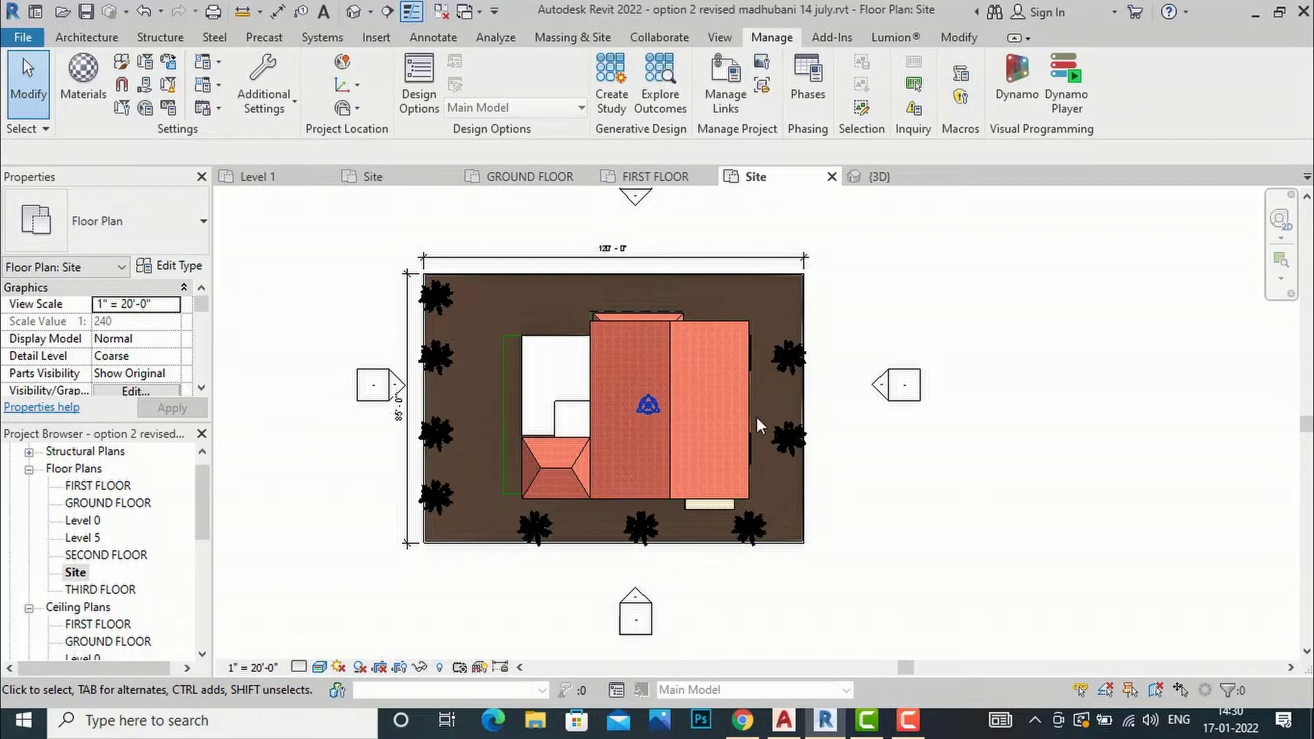
Check the Project Base Point and Survey Point subcategories under Site in the Site plan's visibility/graphic overrides, and locate both points in the plan.
{"action": "scroll", "coordinate": [89, 327], "scroll_direction": "down", "scroll_amount": 2}
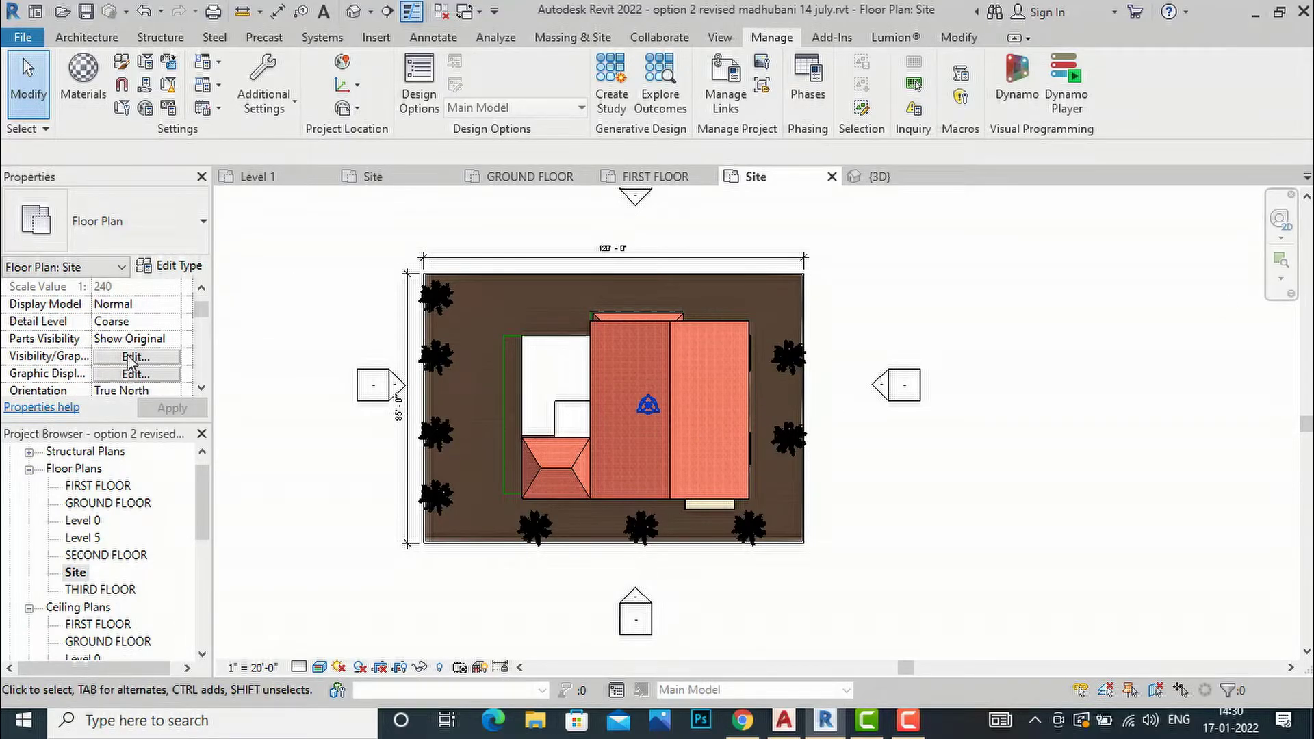
{"action": "left_click", "coordinate": [132, 359]}
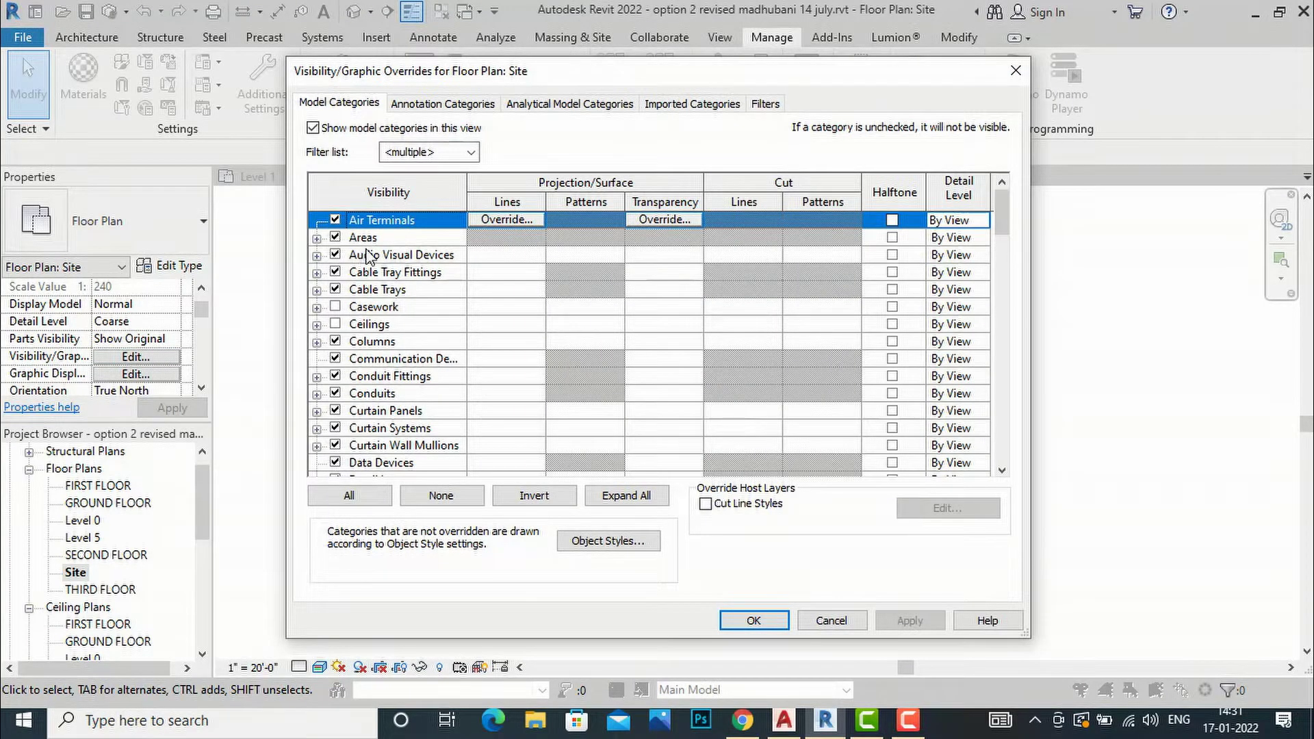
{"action": "scroll", "coordinate": [368, 255], "scroll_direction": "down", "scroll_amount": 4}
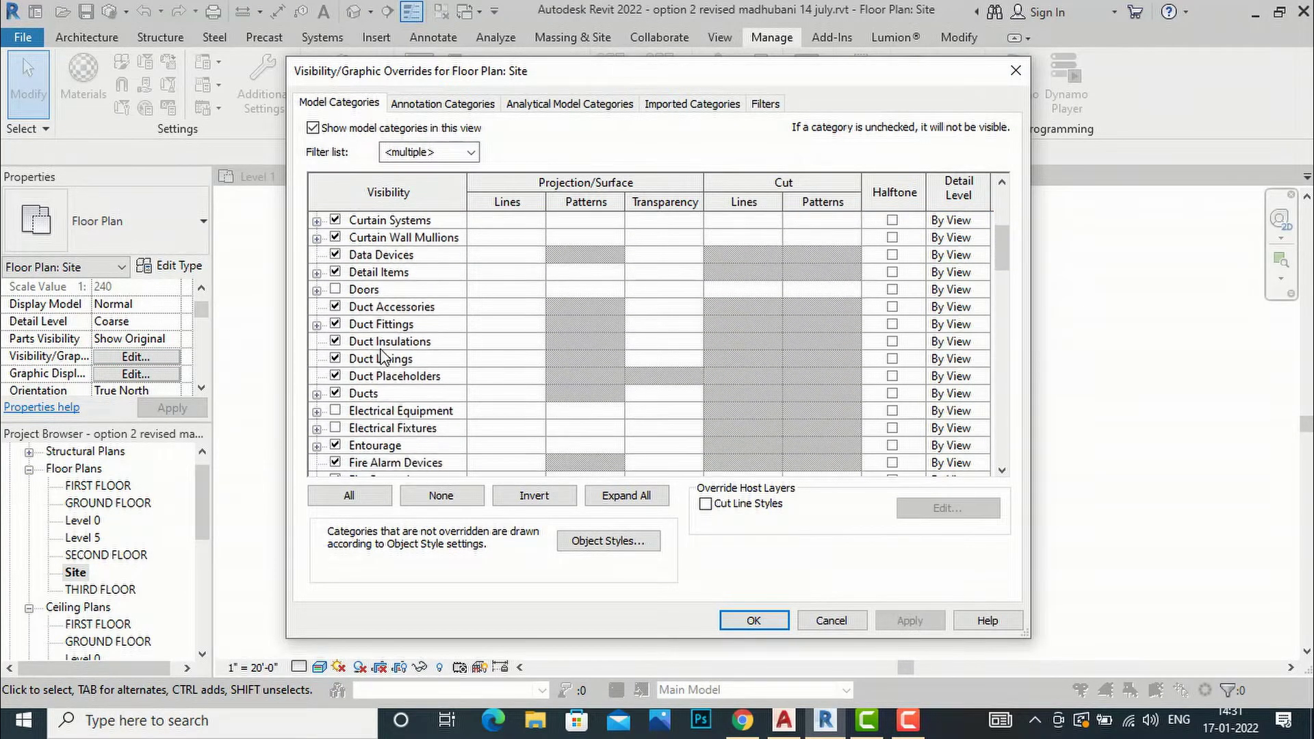
{"action": "scroll", "coordinate": [381, 356], "scroll_direction": "down", "scroll_amount": 9}
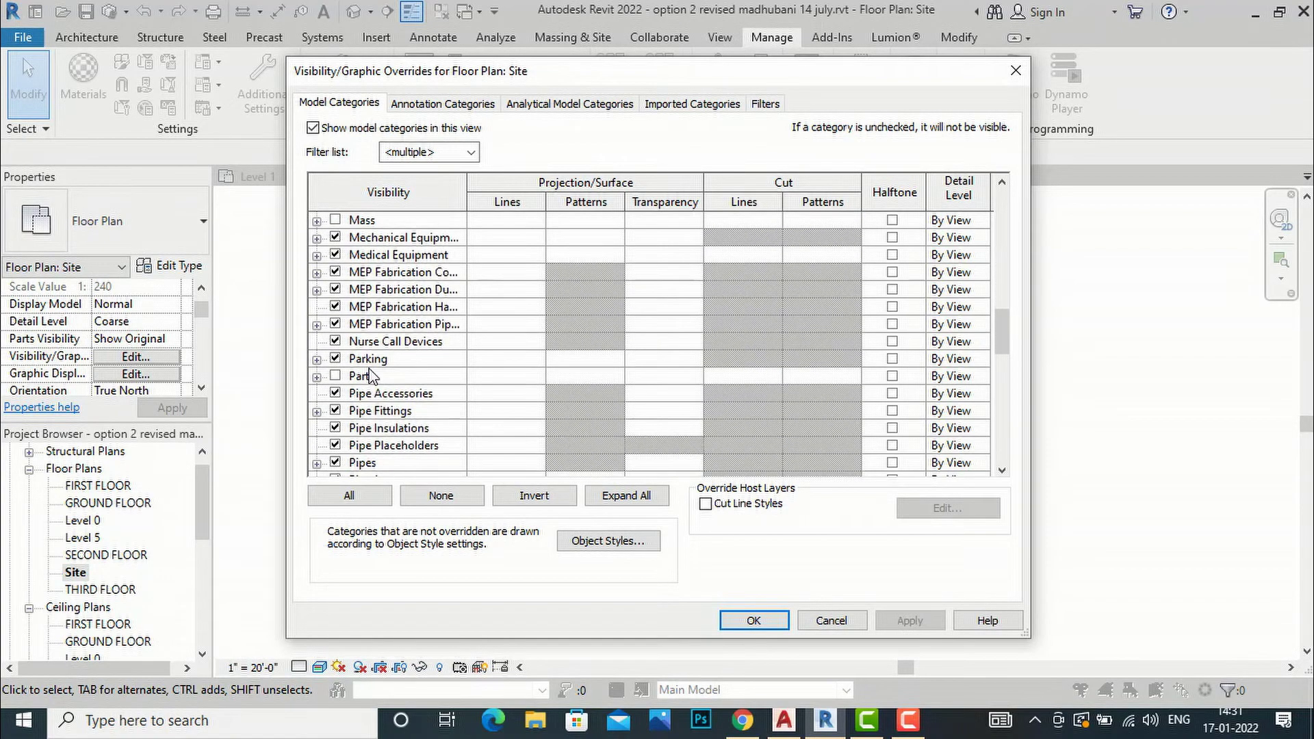
{"action": "scroll", "coordinate": [370, 375], "scroll_direction": "down", "scroll_amount": 5}
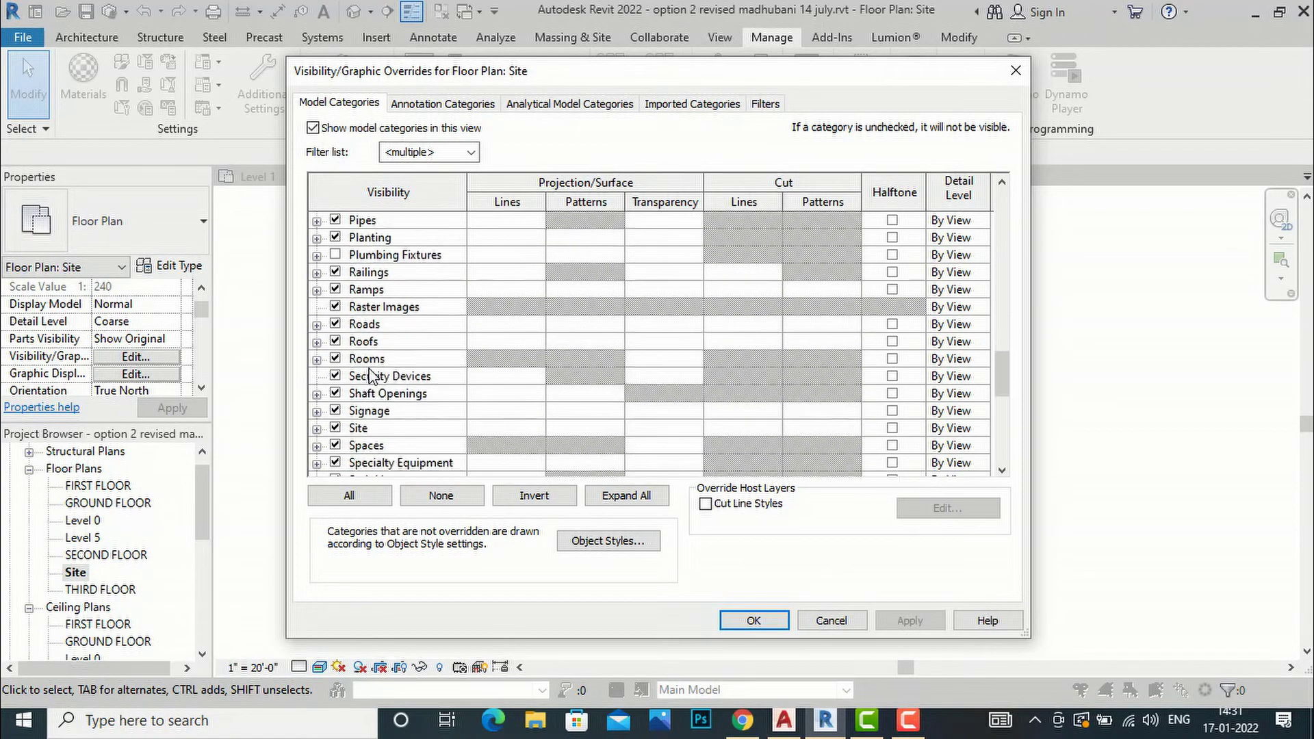
{"action": "scroll", "coordinate": [370, 376], "scroll_direction": "down", "scroll_amount": 1}
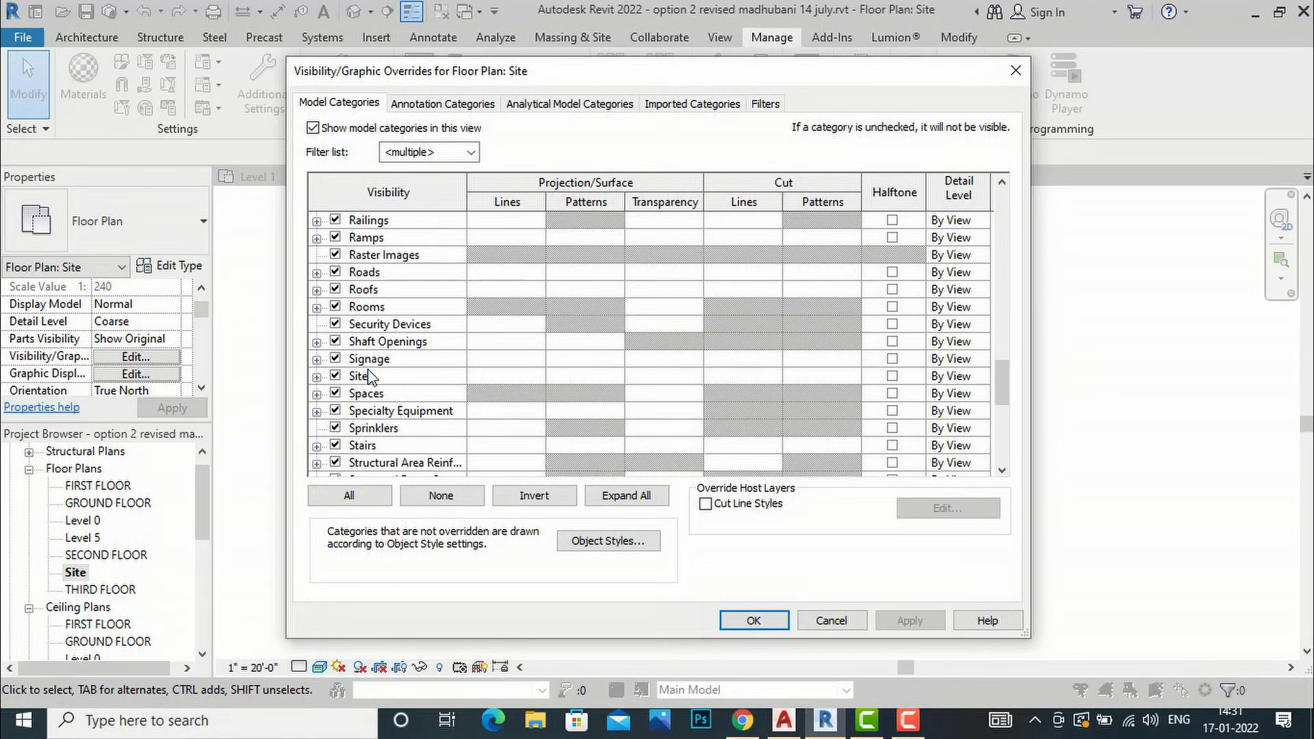
{"action": "left_click", "coordinate": [316, 376]}
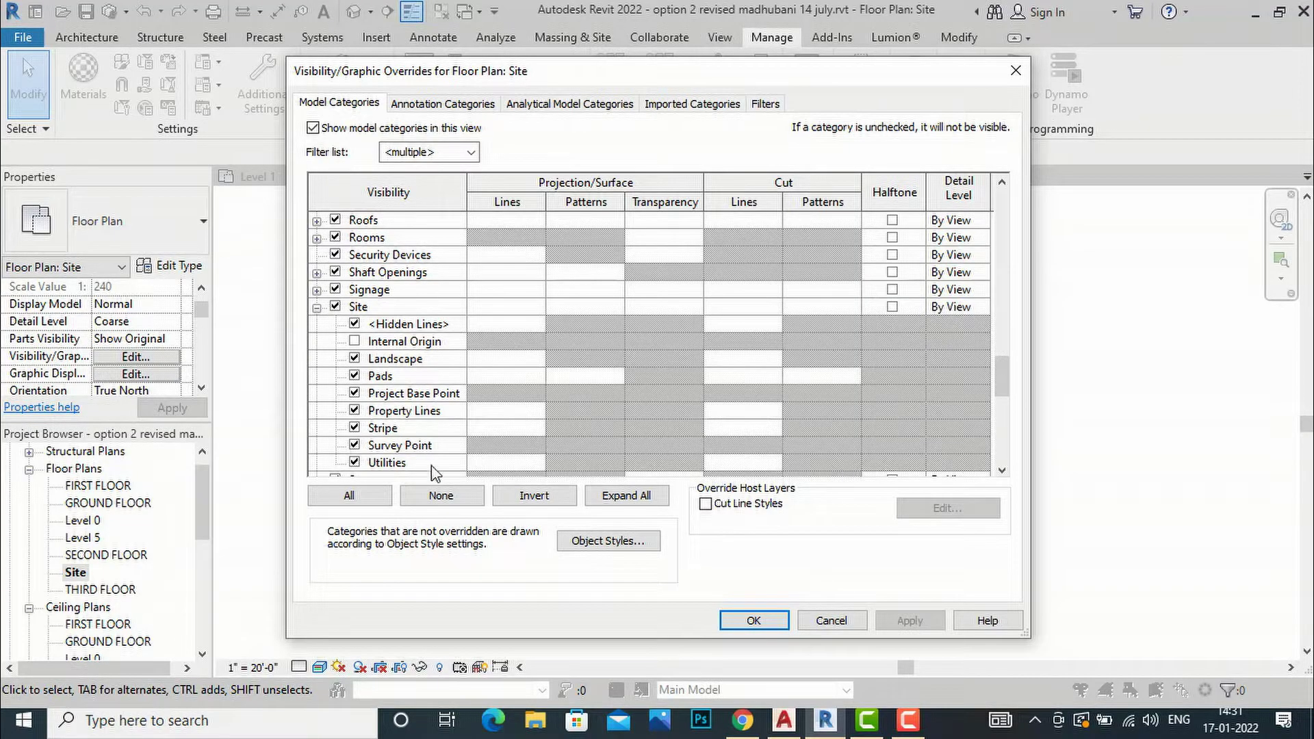
{"action": "left_click", "coordinate": [746, 626]}
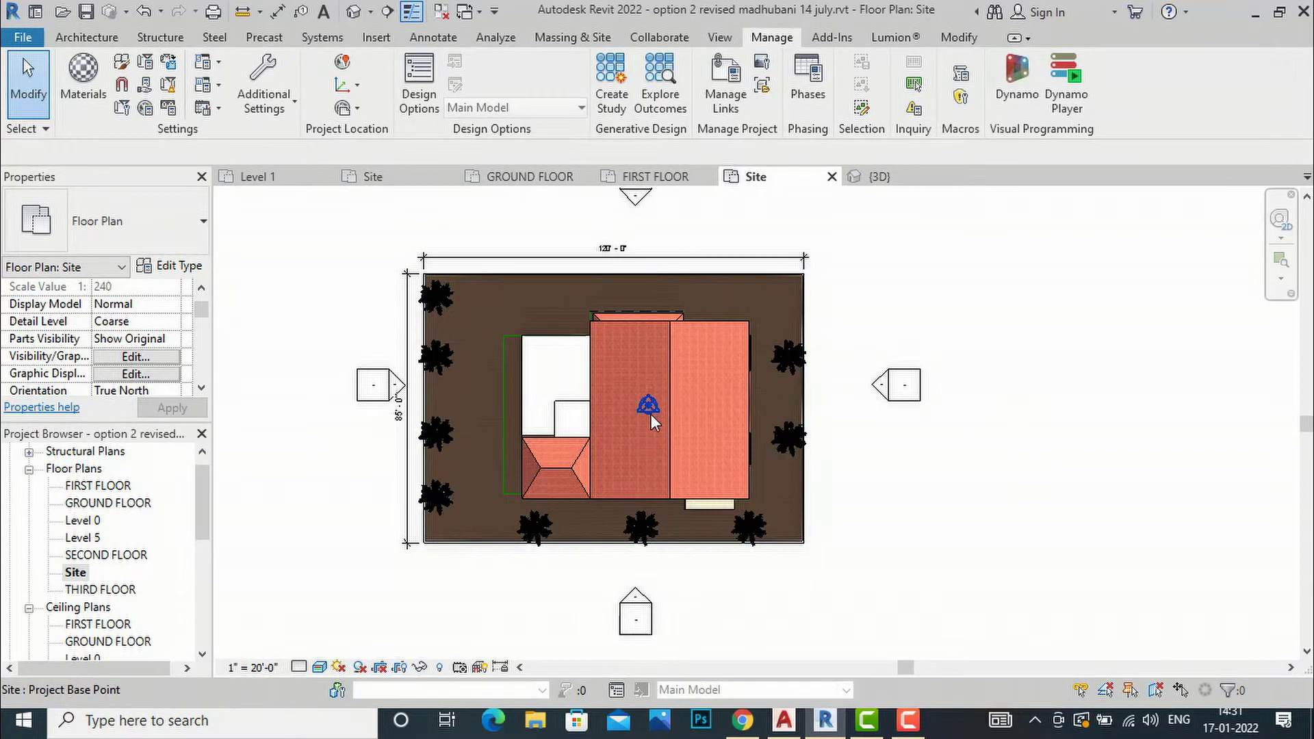
{"action": "scroll", "coordinate": [651, 413], "scroll_direction": "up", "scroll_amount": 2}
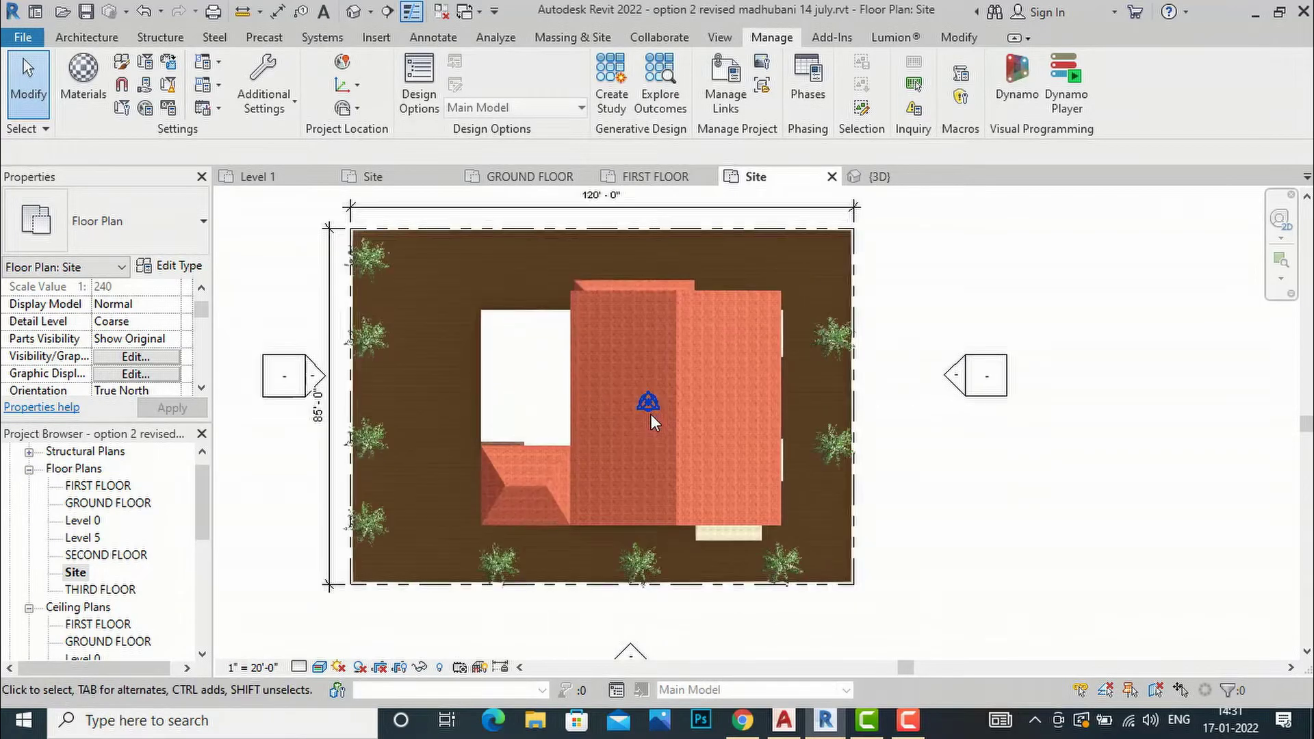
Switch to Chrome and read how the survey point and project base point indicate True North and Project North.
{"action": "left_click", "coordinate": [746, 721]}
{"action": "scroll", "coordinate": [689, 479], "scroll_direction": "down", "scroll_amount": 2}
{"action": "scroll", "coordinate": [683, 468], "scroll_direction": "up", "scroll_amount": 2}
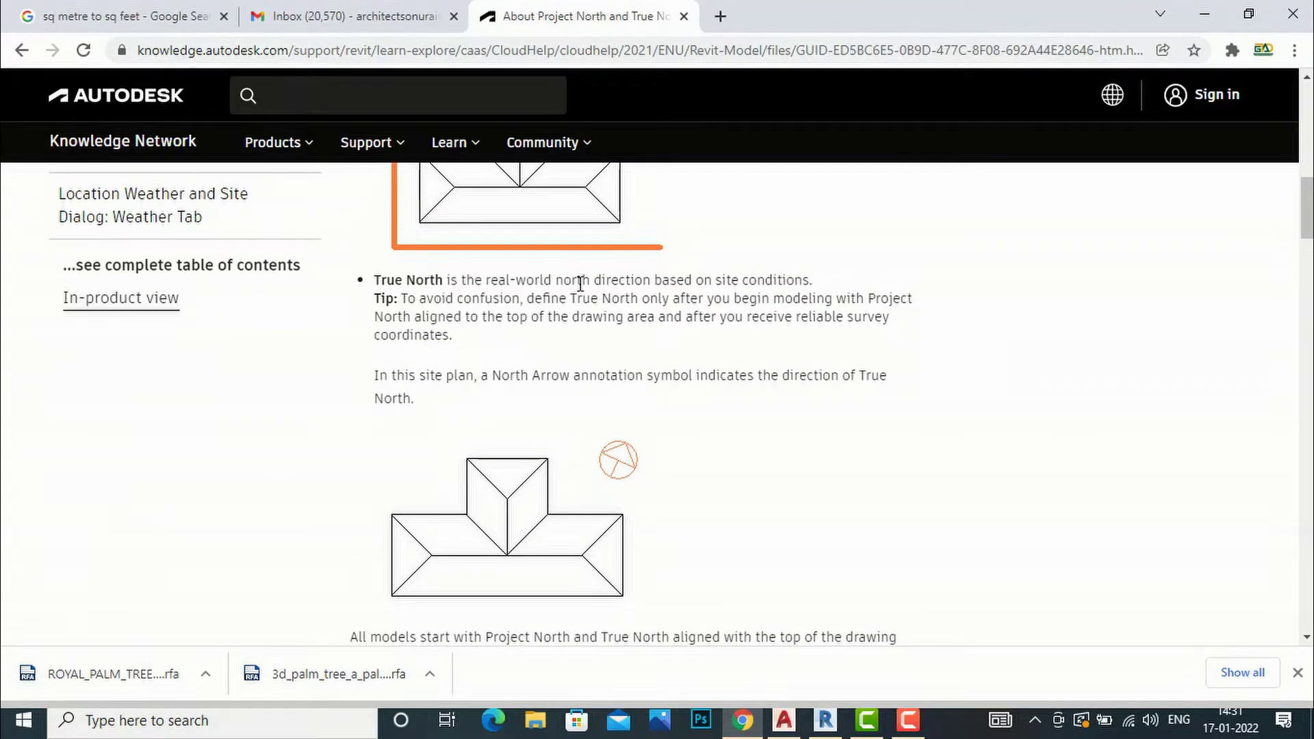
{"action": "scroll", "coordinate": [781, 359], "scroll_direction": "down", "scroll_amount": 5}
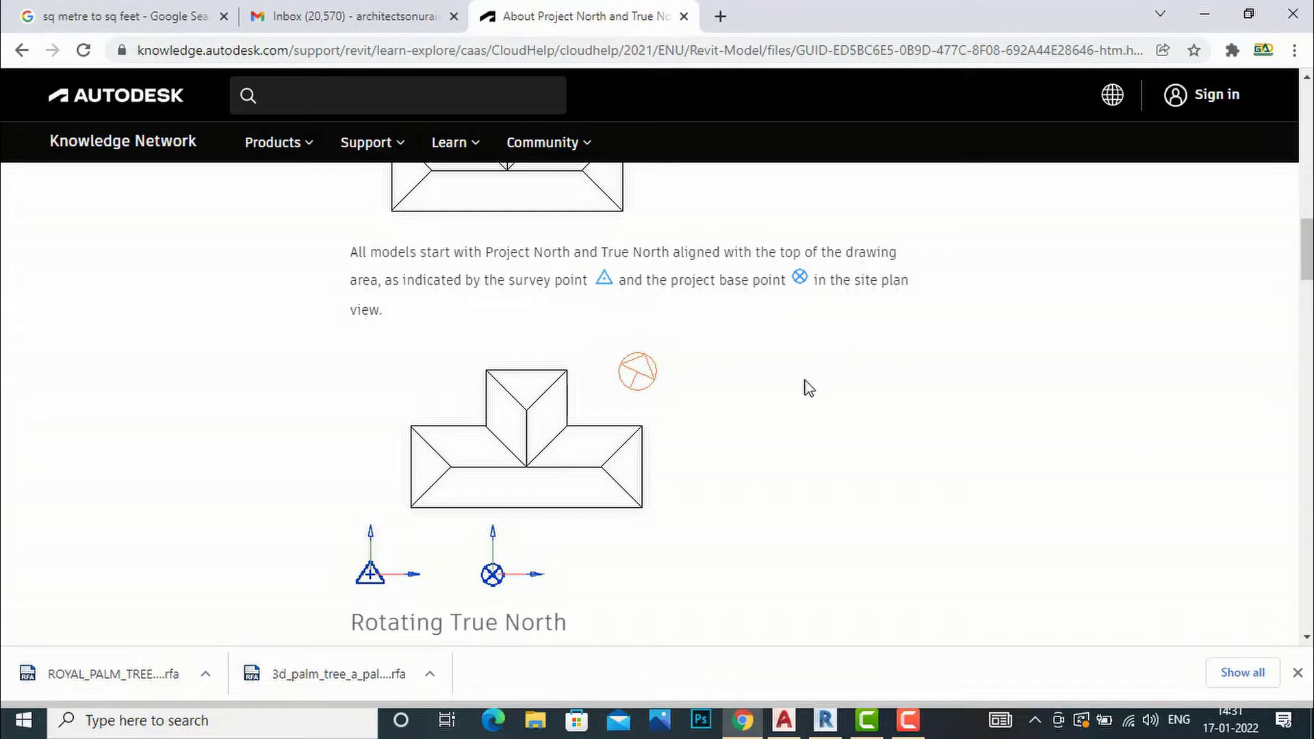
{"action": "scroll", "coordinate": [612, 333], "scroll_direction": "down", "scroll_amount": 1}
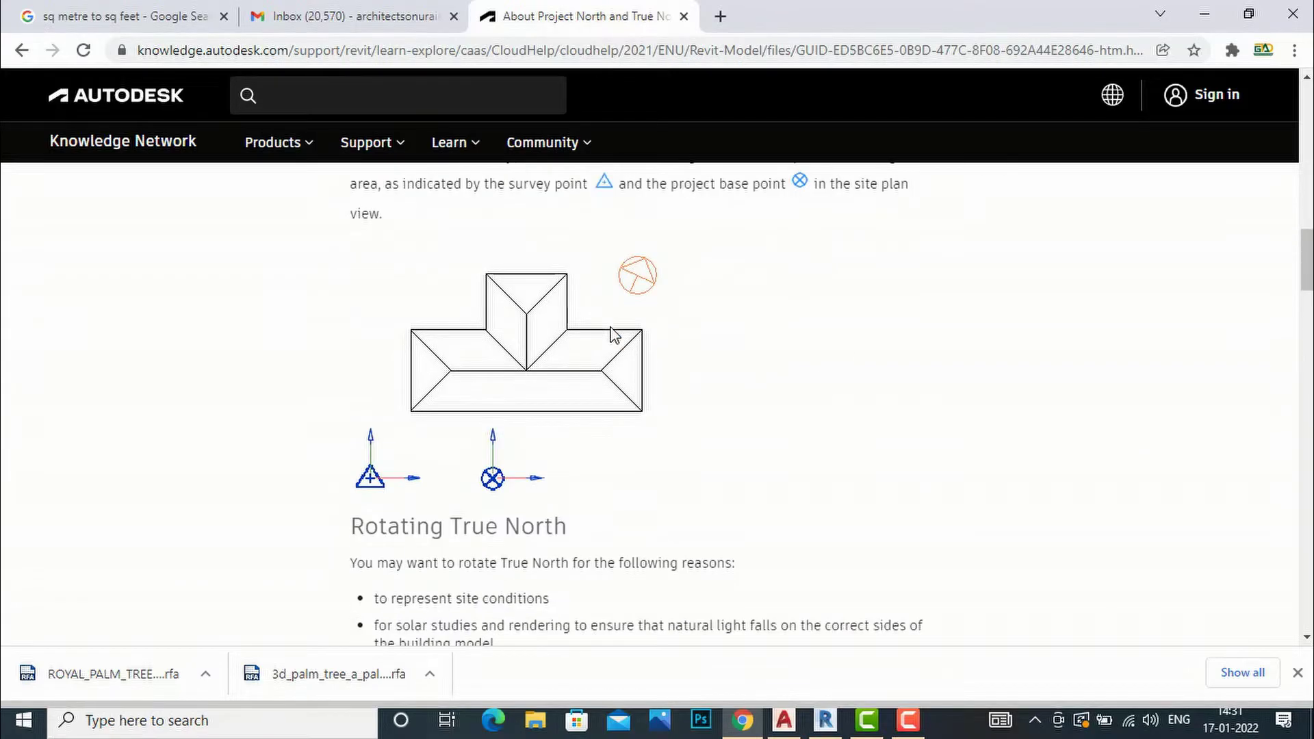
{"action": "scroll", "coordinate": [642, 340], "scroll_direction": "up", "scroll_amount": 2}
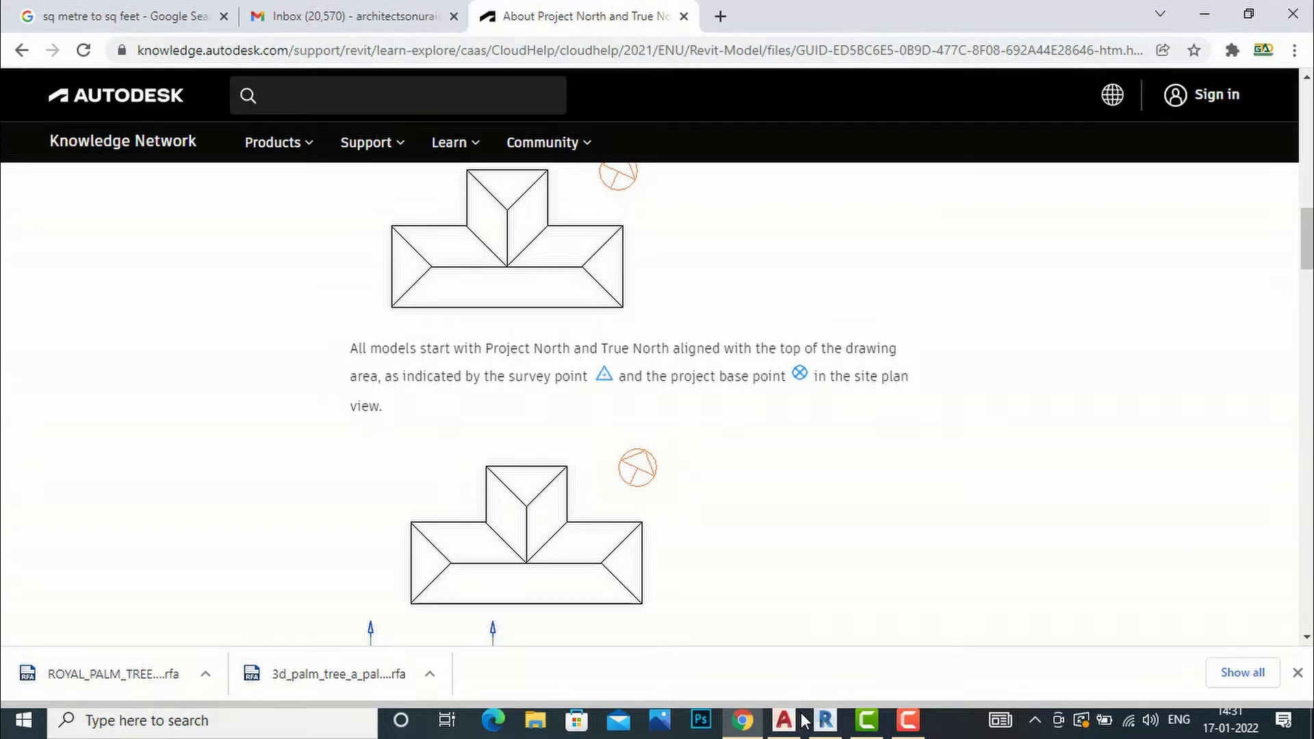
In Revit's Site plan, move the project base point to the building's lower-left roof corner, at about N/S -29' 6" and E/W -39' 11".
{"action": "left_click", "coordinate": [825, 720]}
{"action": "scroll", "coordinate": [644, 406], "scroll_direction": "up", "scroll_amount": 4}
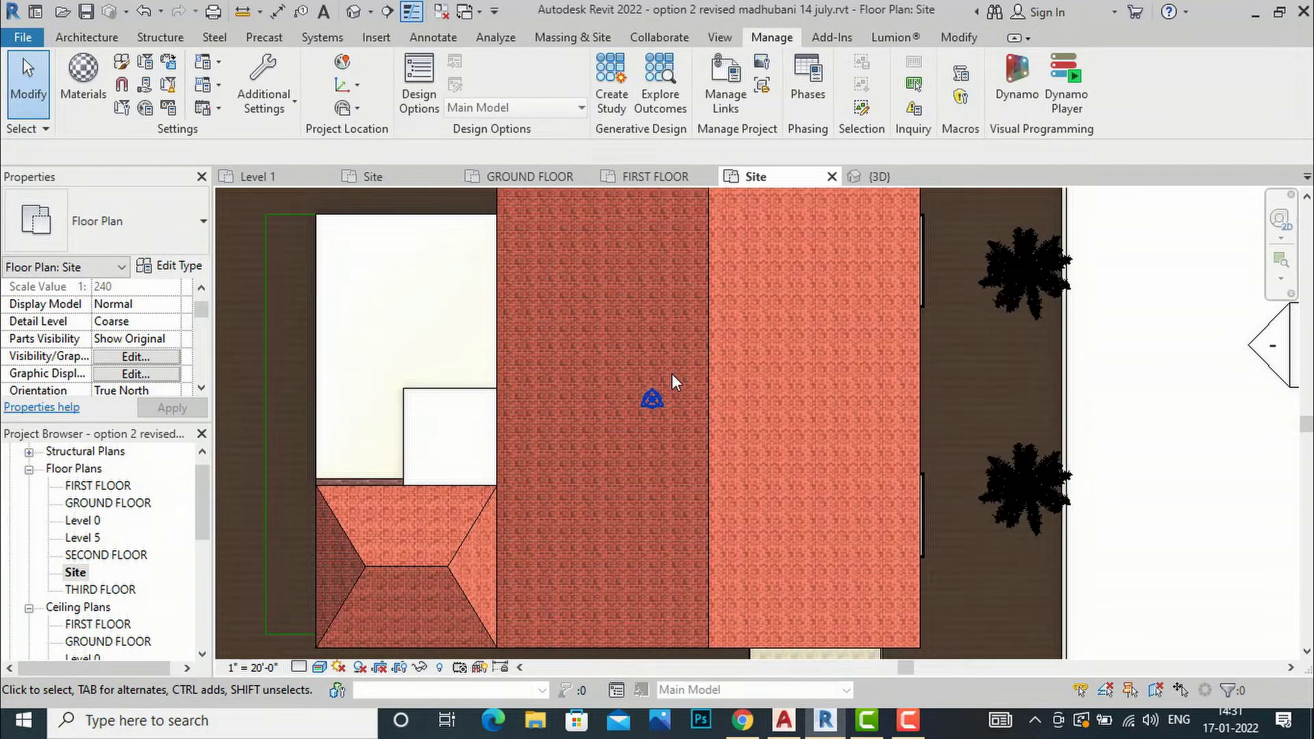
{"action": "scroll", "coordinate": [671, 382], "scroll_direction": "down", "scroll_amount": 4}
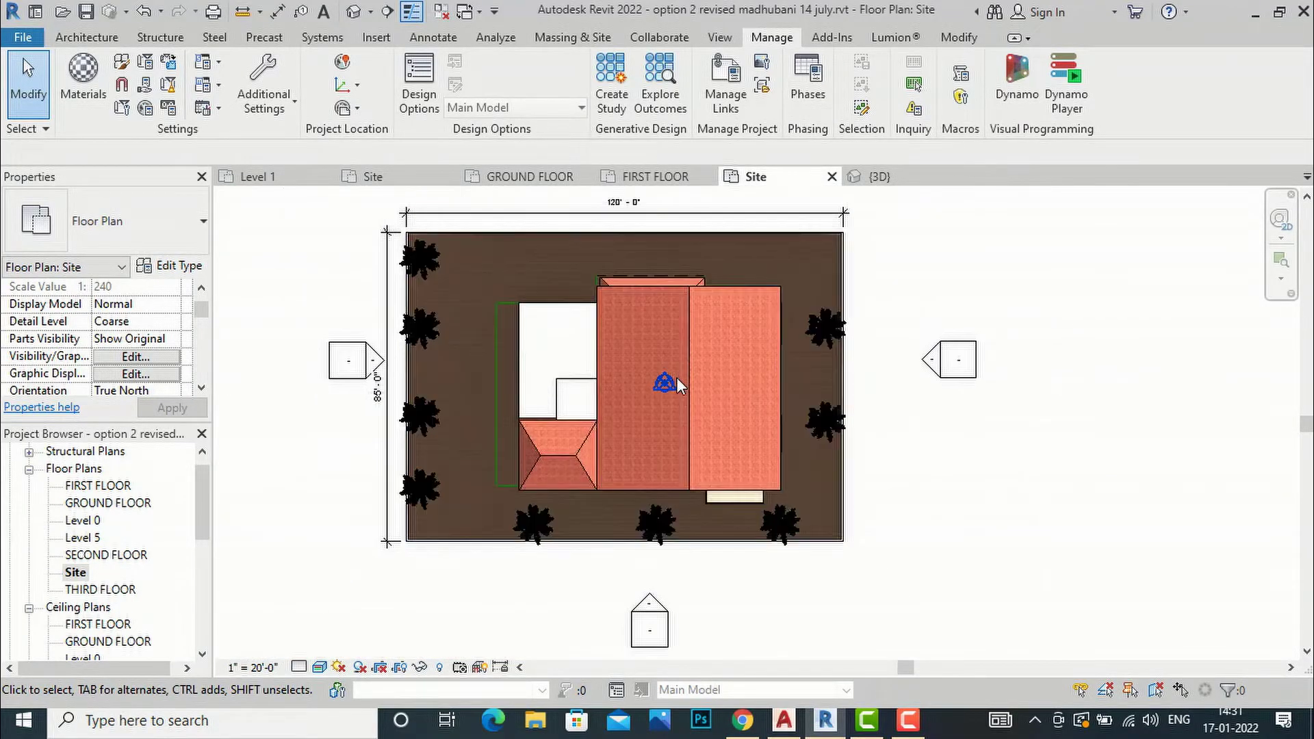
{"action": "scroll", "coordinate": [677, 381], "scroll_direction": "up", "scroll_amount": 3}
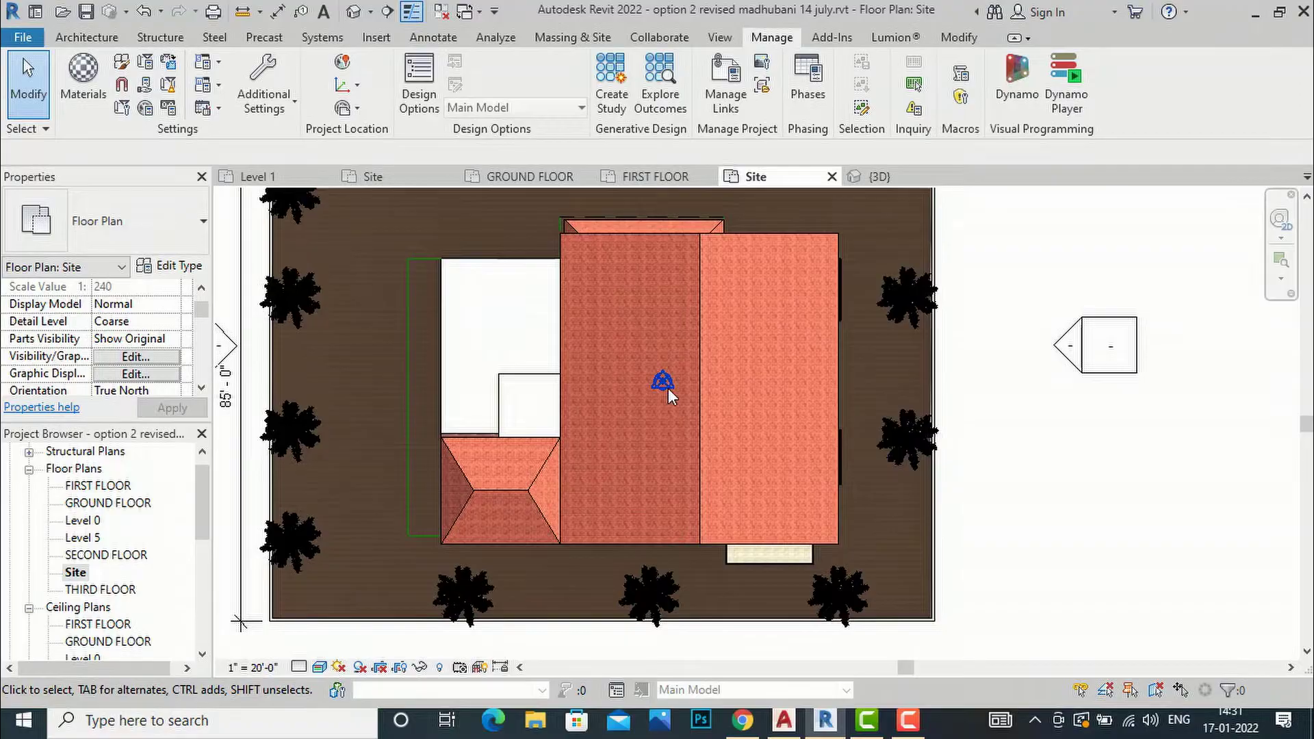
{"action": "left_click", "coordinate": [665, 381]}
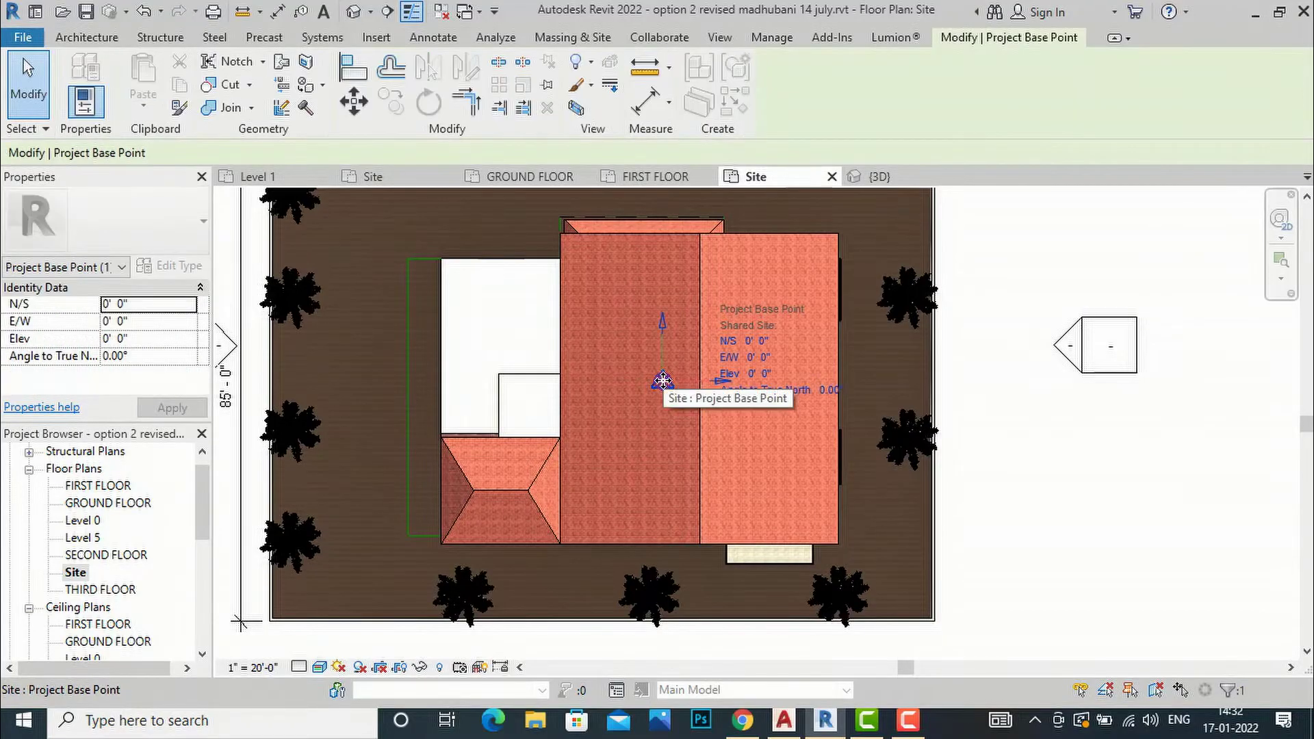
{"action": "left_click_drag", "start_coordinate": [662, 385], "coordinate": [628, 432]}
{"action": "left_click_drag", "start_coordinate": [573, 464], "coordinate": [529, 502]}
{"action": "left_click_drag", "start_coordinate": [464, 546], "coordinate": [443, 552]}
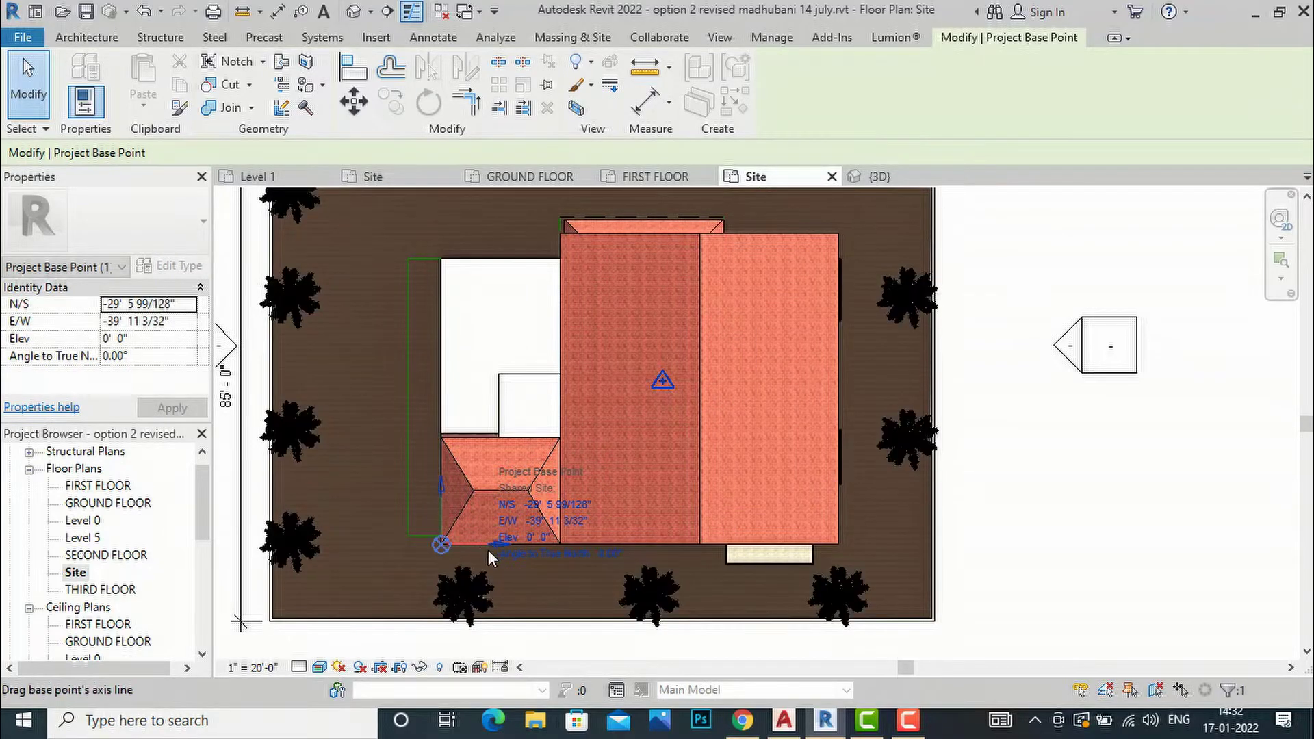
Set the Site plan's visual style to Hidden Line and inspect the project base point and the survey point.
{"action": "scroll", "coordinate": [449, 560], "scroll_direction": "up", "scroll_amount": 5}
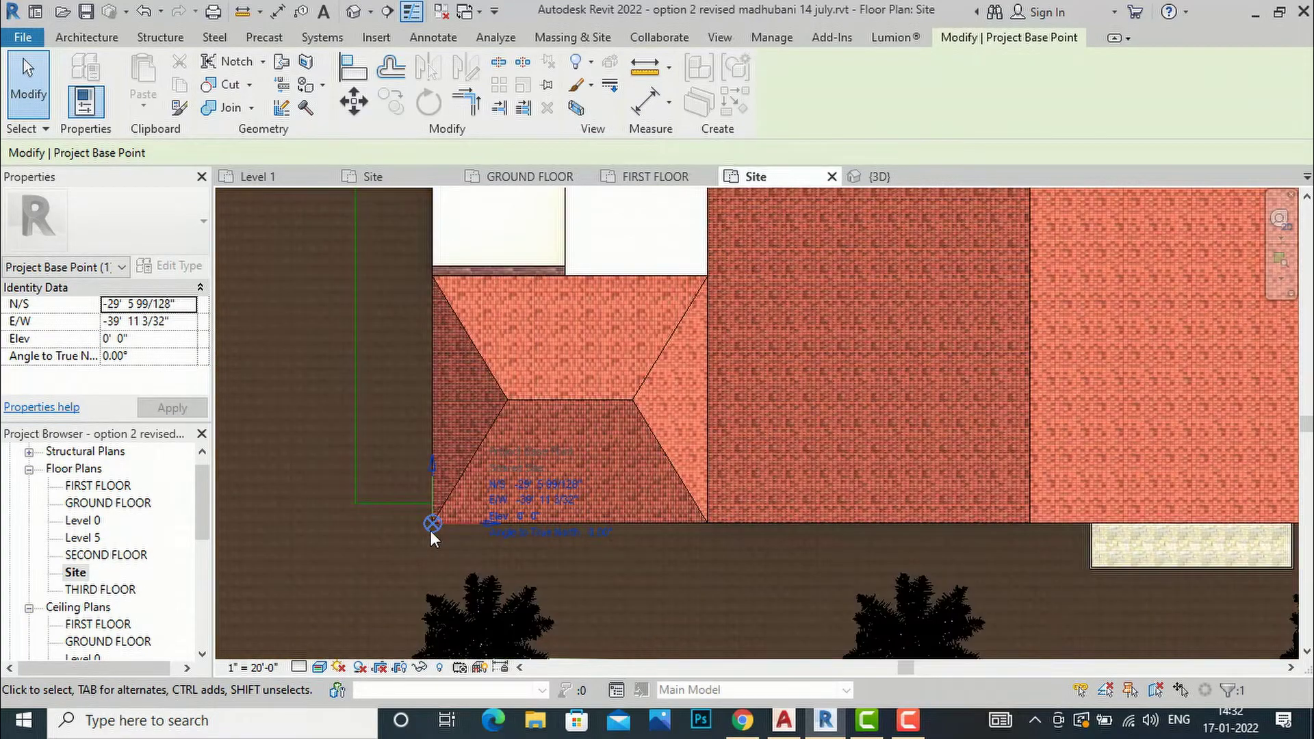
{"action": "left_click", "coordinate": [339, 668]}
{"action": "left_click", "coordinate": [347, 589]}
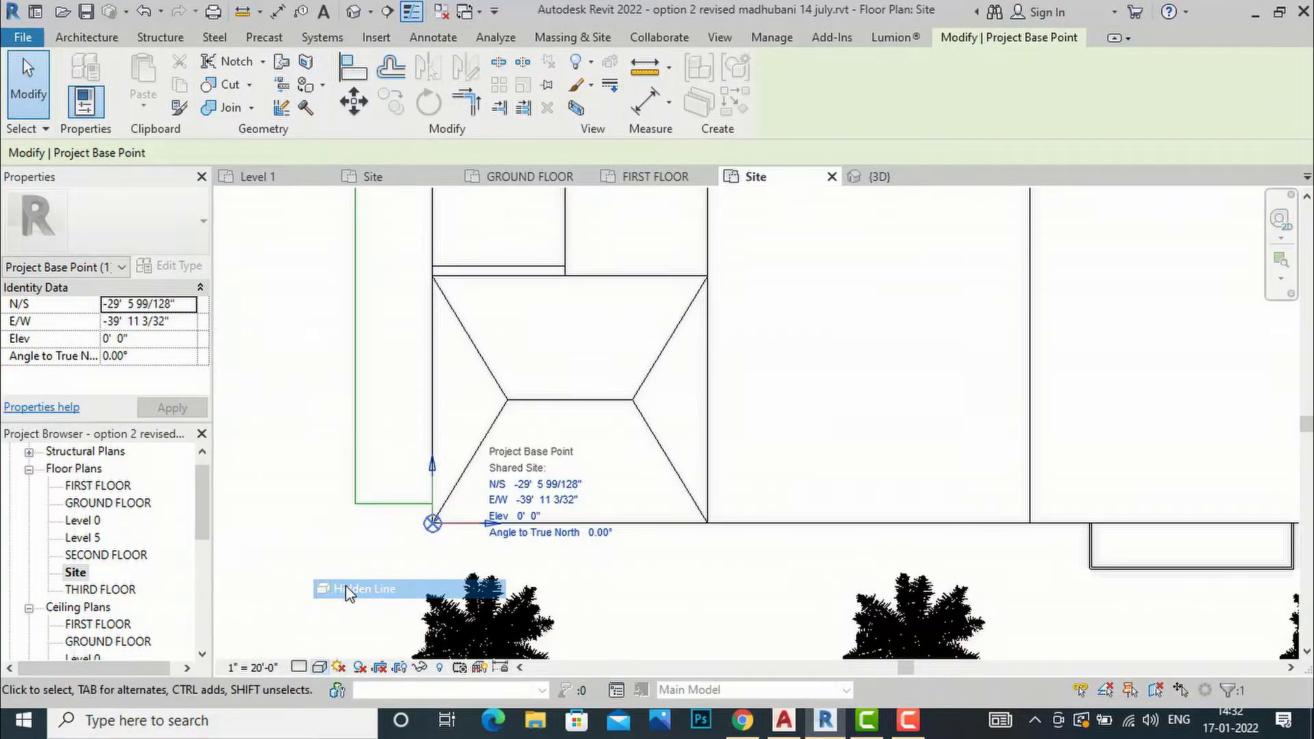
{"action": "scroll", "coordinate": [486, 550], "scroll_direction": "up", "scroll_amount": 3}
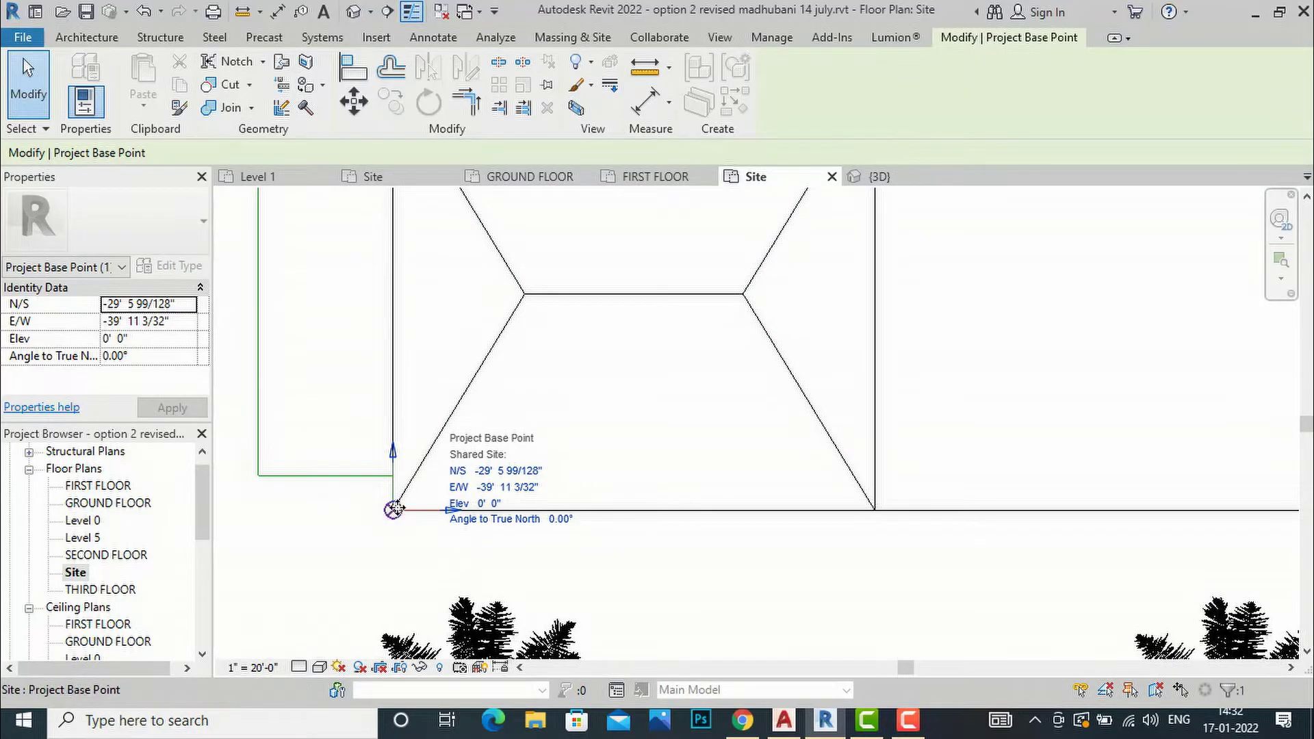
{"action": "scroll", "coordinate": [381, 548], "scroll_direction": "down", "scroll_amount": 4}
{"action": "scroll", "coordinate": [655, 346], "scroll_direction": "up", "scroll_amount": 2}
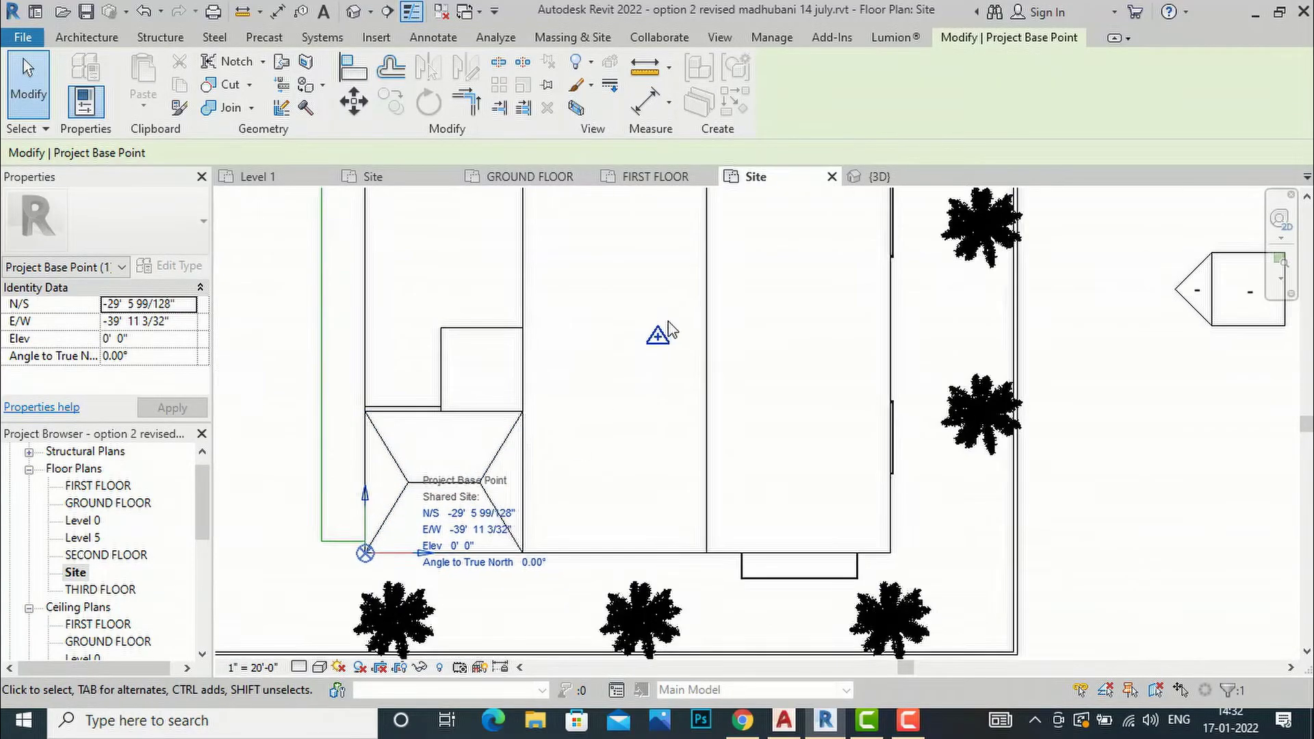
{"action": "scroll", "coordinate": [655, 350], "scroll_direction": "up", "scroll_amount": 2}
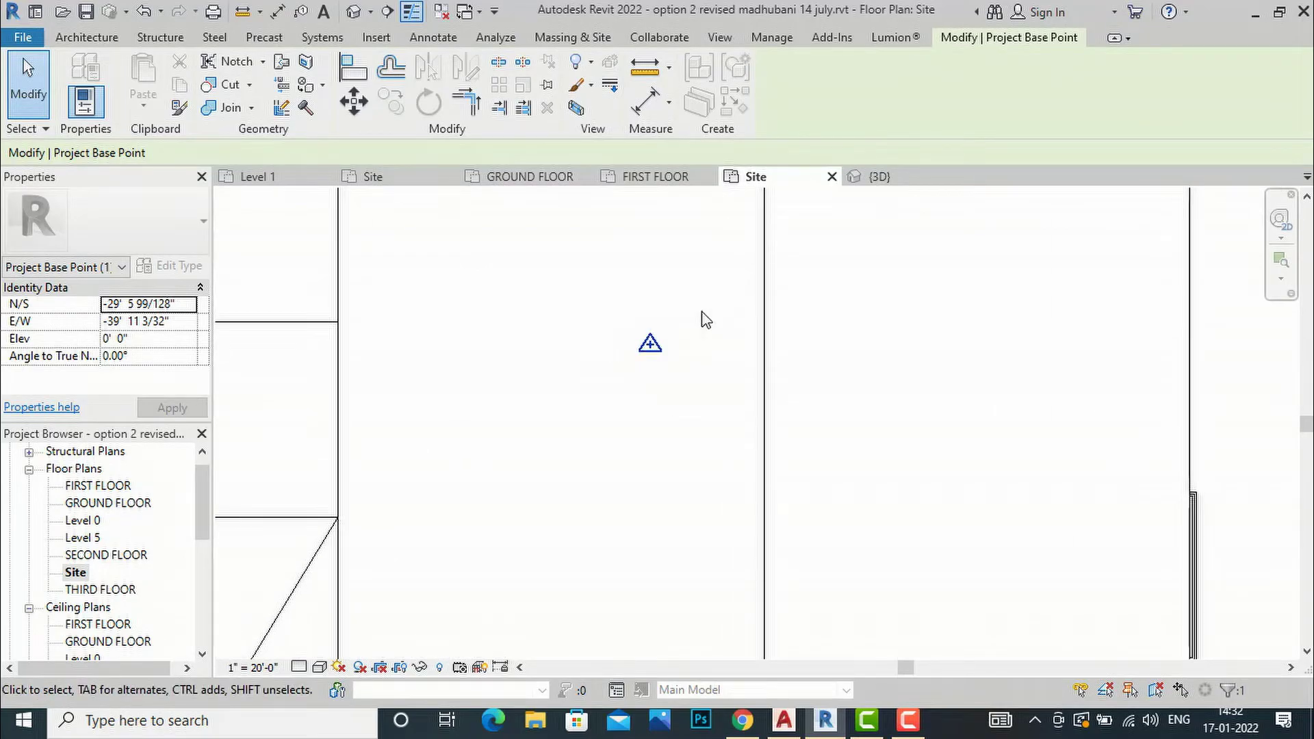
{"action": "scroll", "coordinate": [619, 376], "scroll_direction": "down", "scroll_amount": 5}
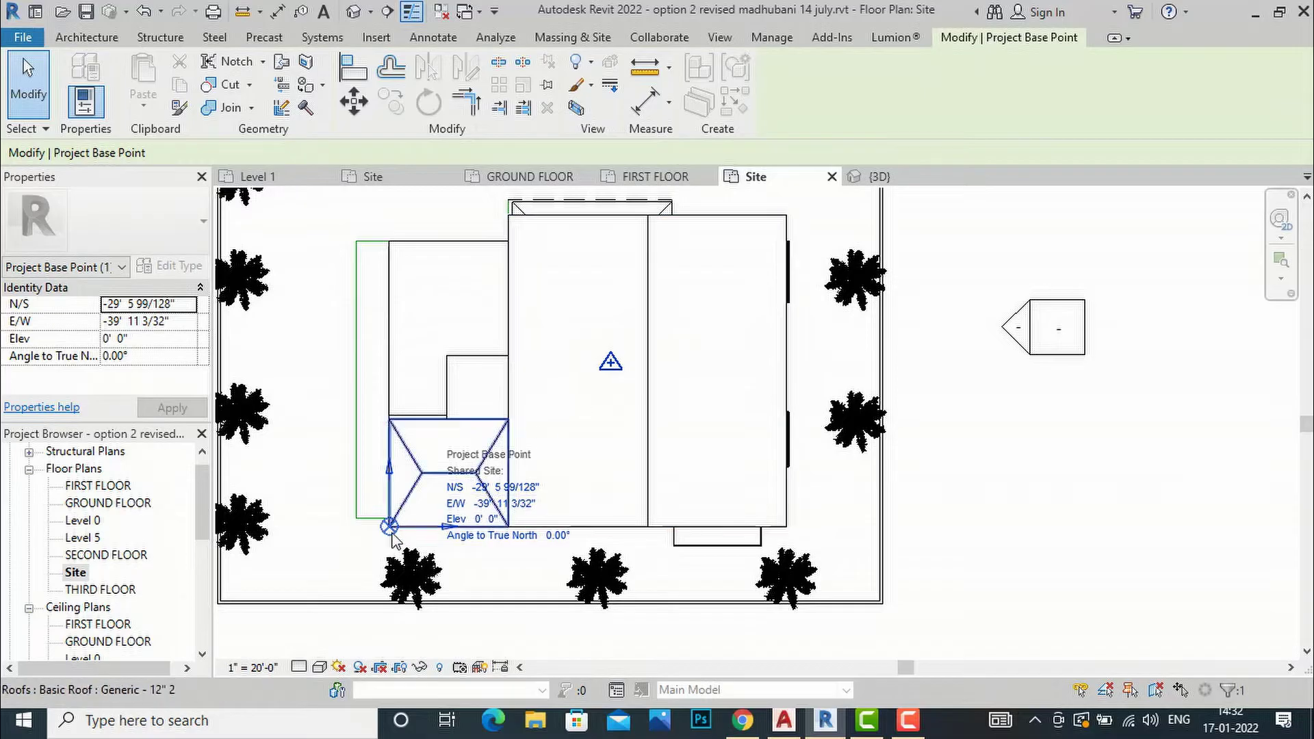
Set the Site plan's visual style to Realistic.
{"action": "scroll", "coordinate": [541, 416], "scroll_direction": "down", "scroll_amount": 2}
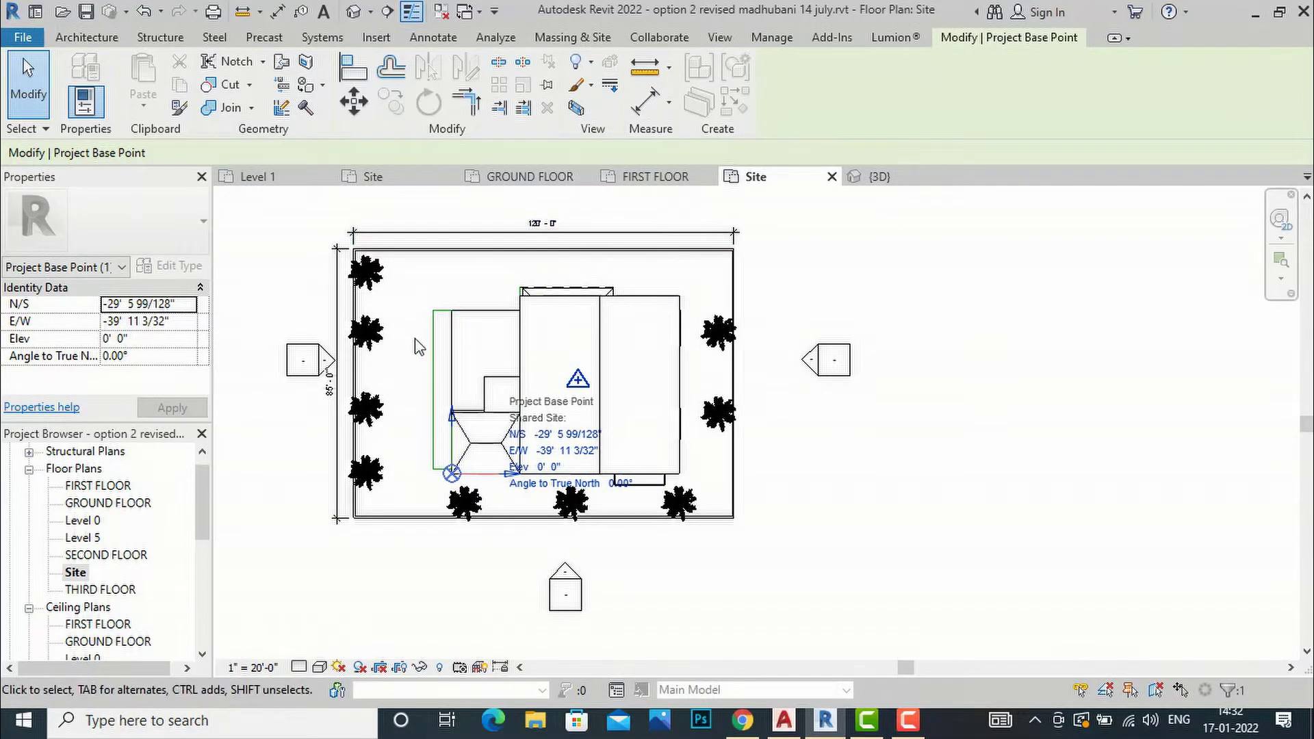
{"action": "left_click", "coordinate": [320, 667]}
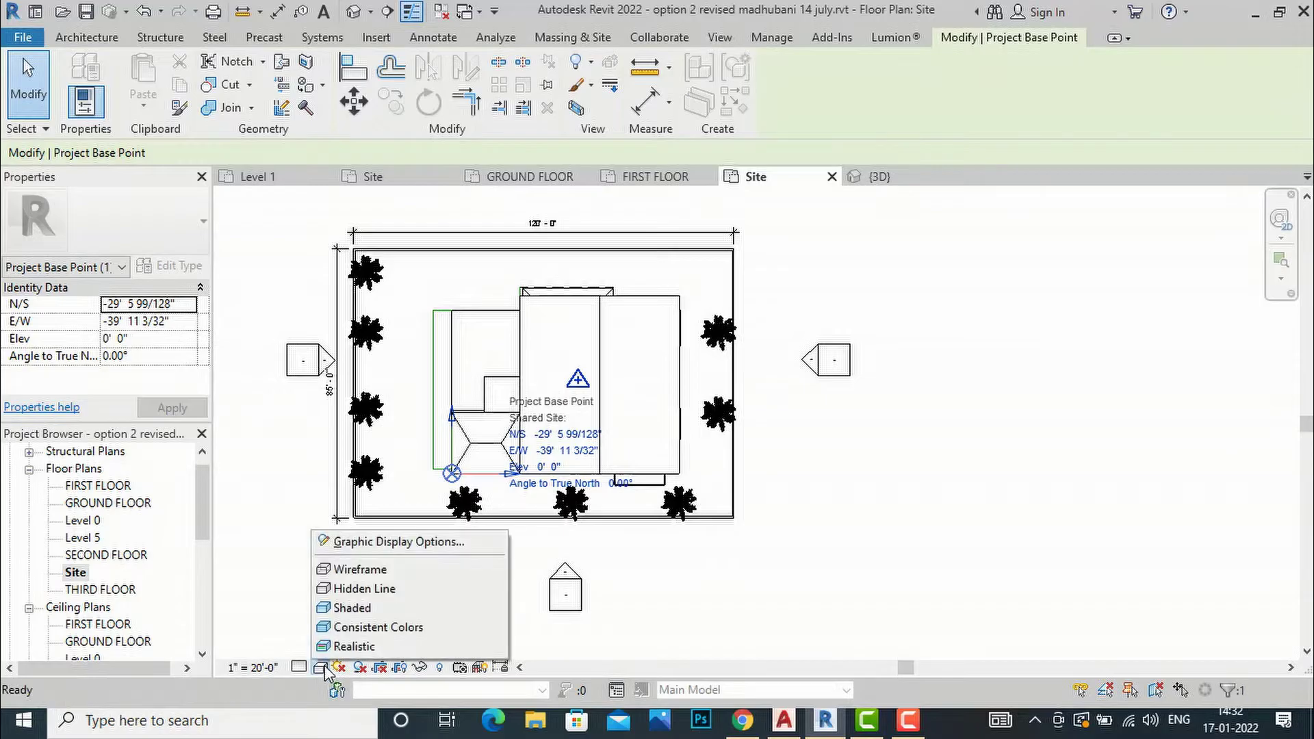
{"action": "left_click", "coordinate": [335, 649]}
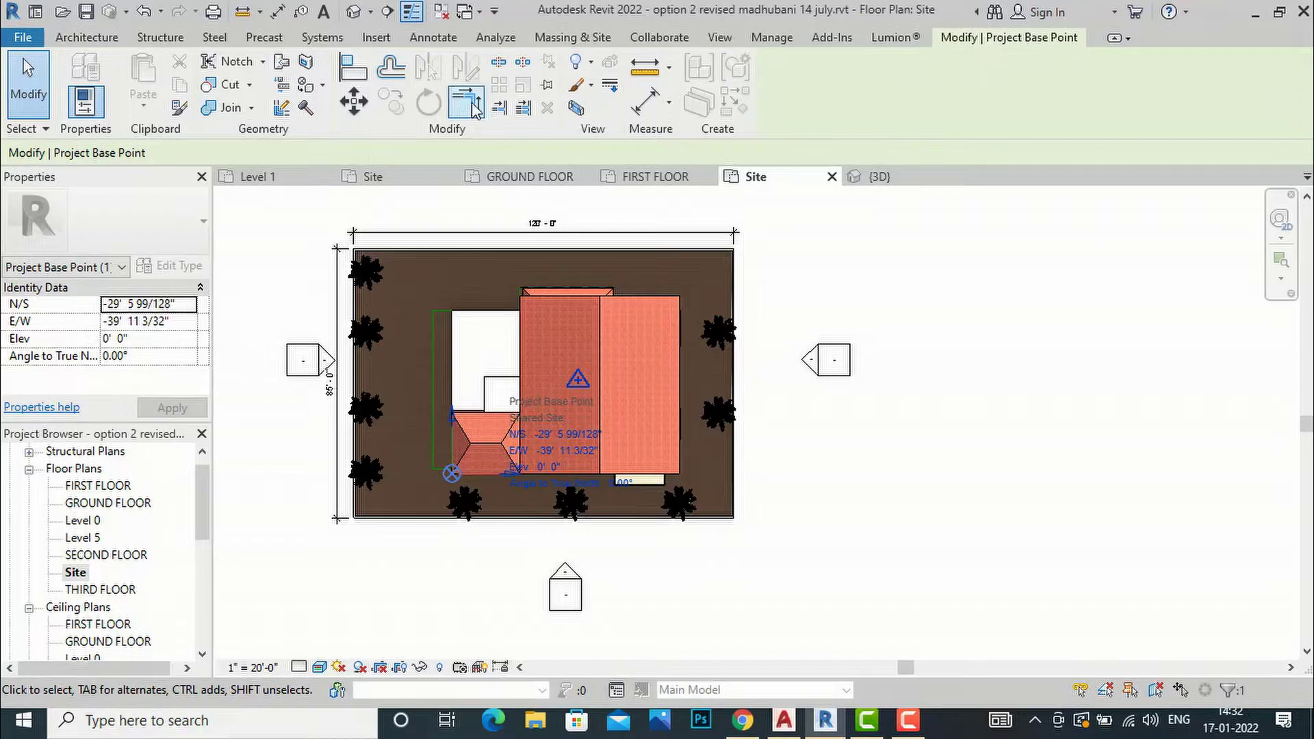
Load the North Arrow 1.rfa family from the Annotations folder of the English-Imperial library.
{"action": "left_click", "coordinate": [386, 39]}
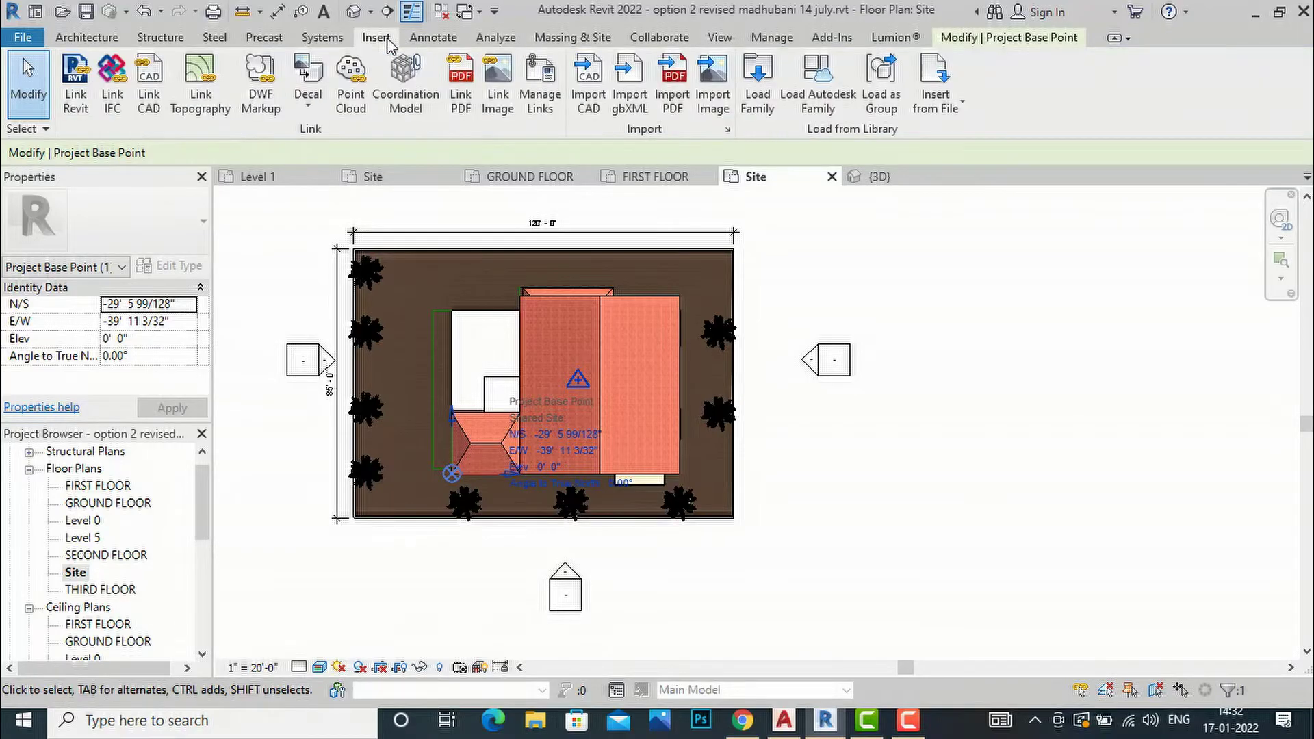
{"action": "left_click", "coordinate": [755, 102]}
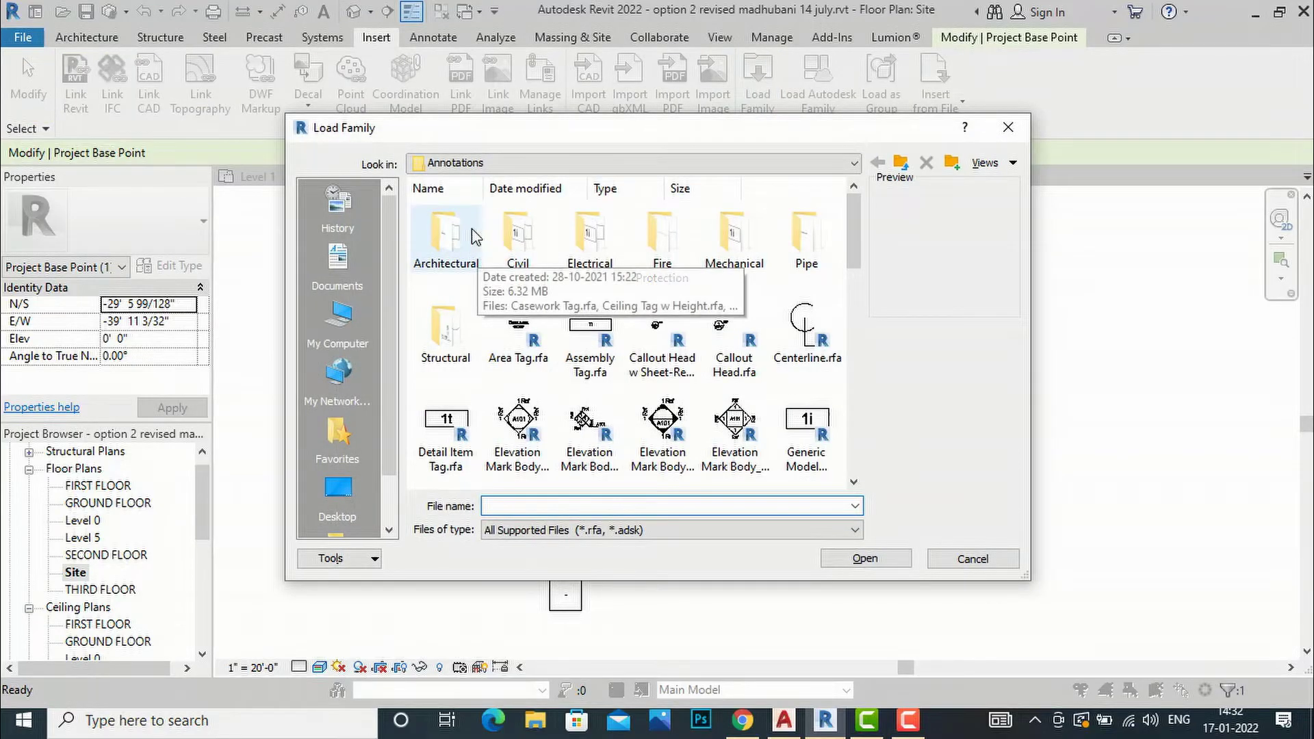
{"action": "left_click", "coordinate": [445, 163]}
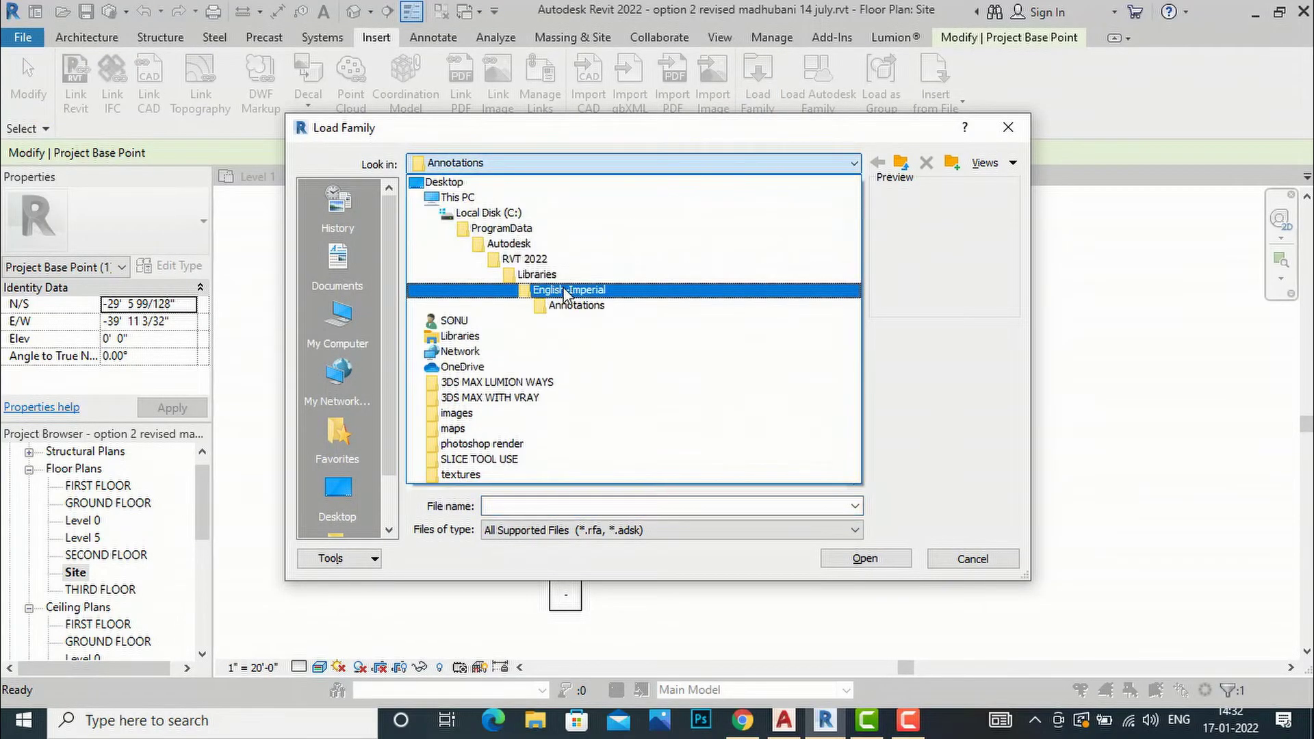
{"action": "left_click", "coordinate": [567, 290]}
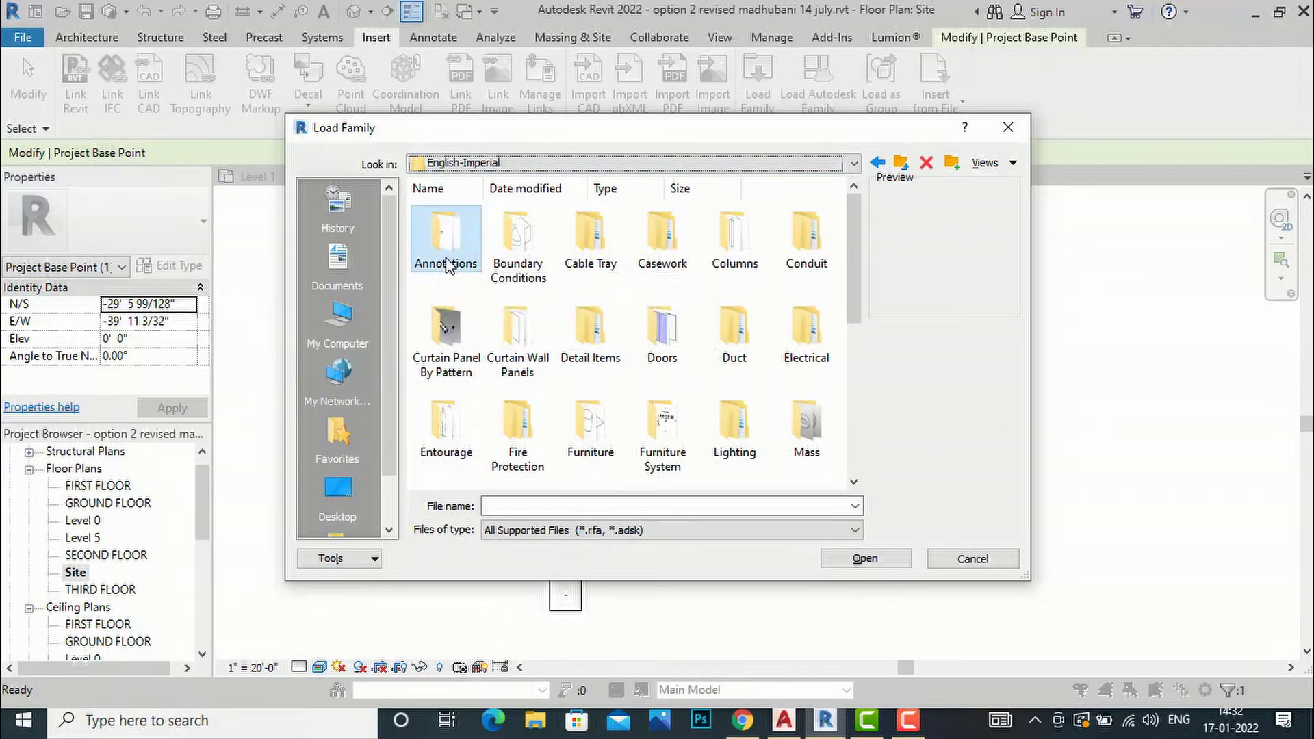
{"action": "double_click", "coordinate": [446, 259]}
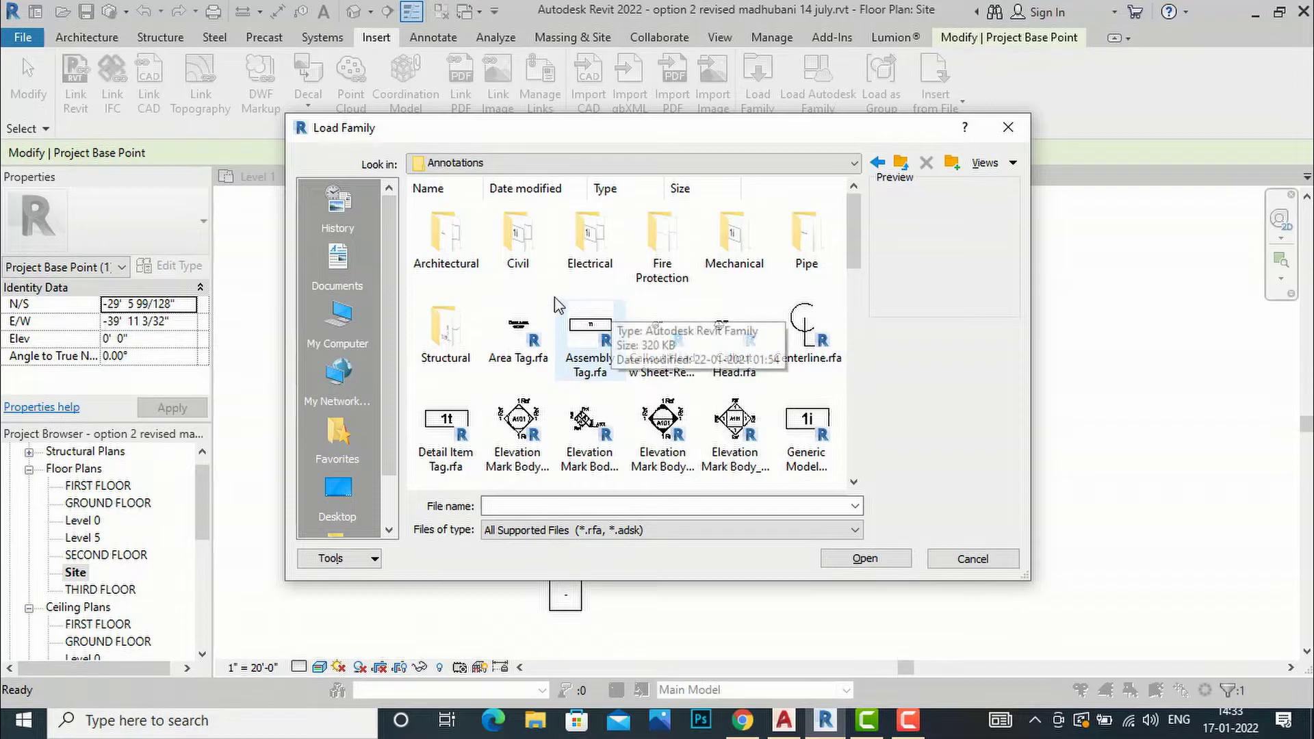
{"action": "scroll", "coordinate": [752, 360], "scroll_direction": "down", "scroll_amount": 2}
{"action": "scroll", "coordinate": [751, 361], "scroll_direction": "down", "scroll_amount": 5}
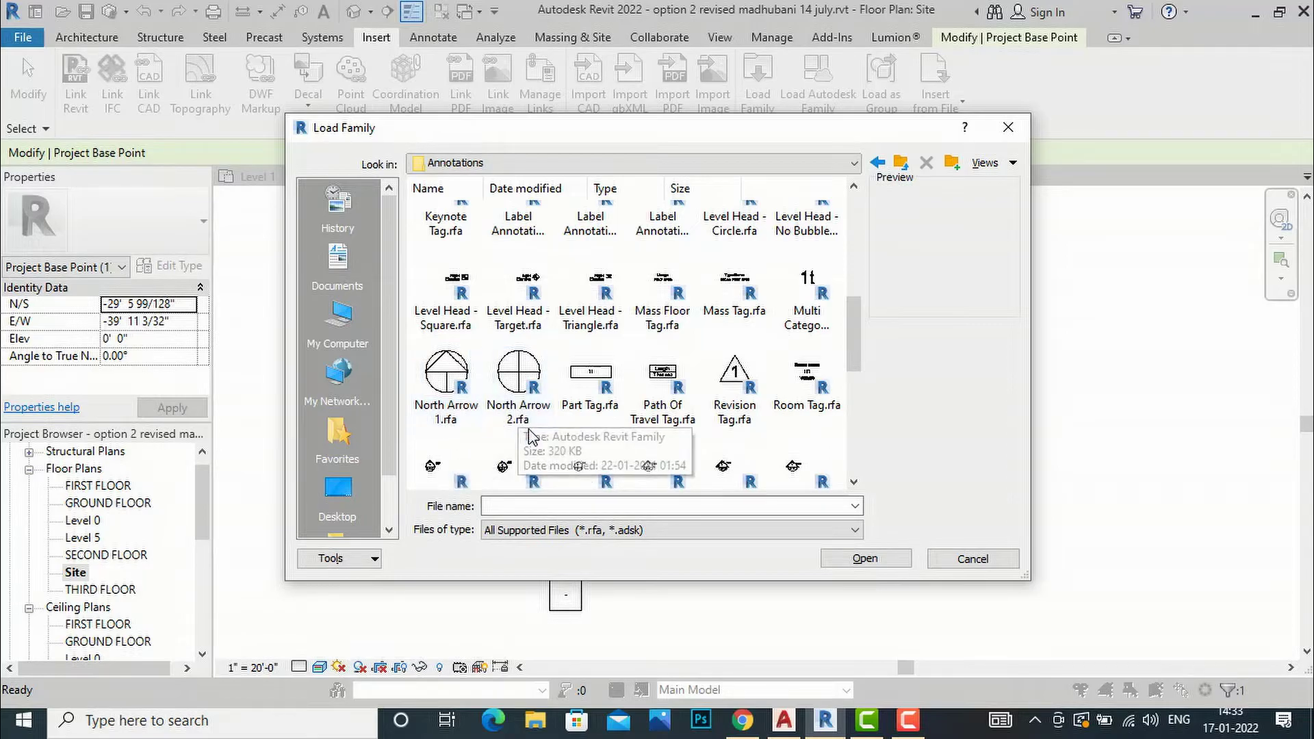
{"action": "left_click", "coordinate": [457, 404]}
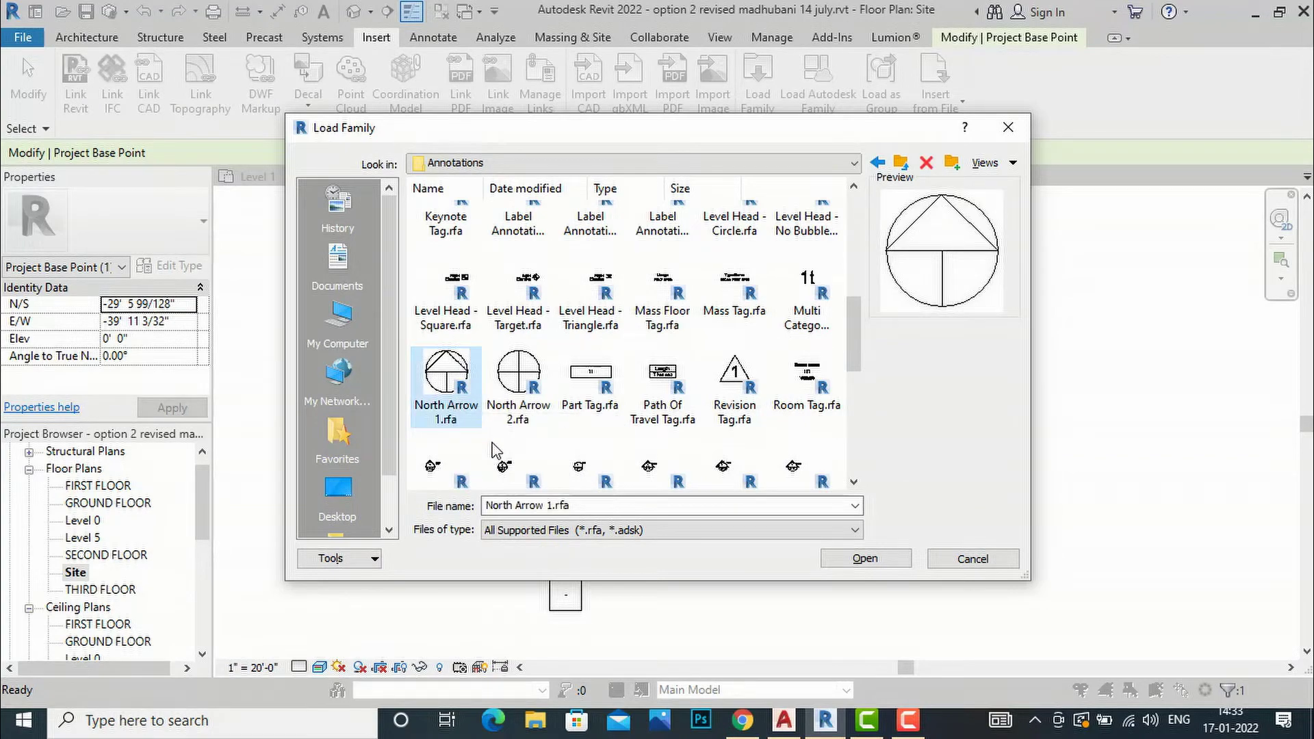
{"action": "left_click", "coordinate": [853, 560]}
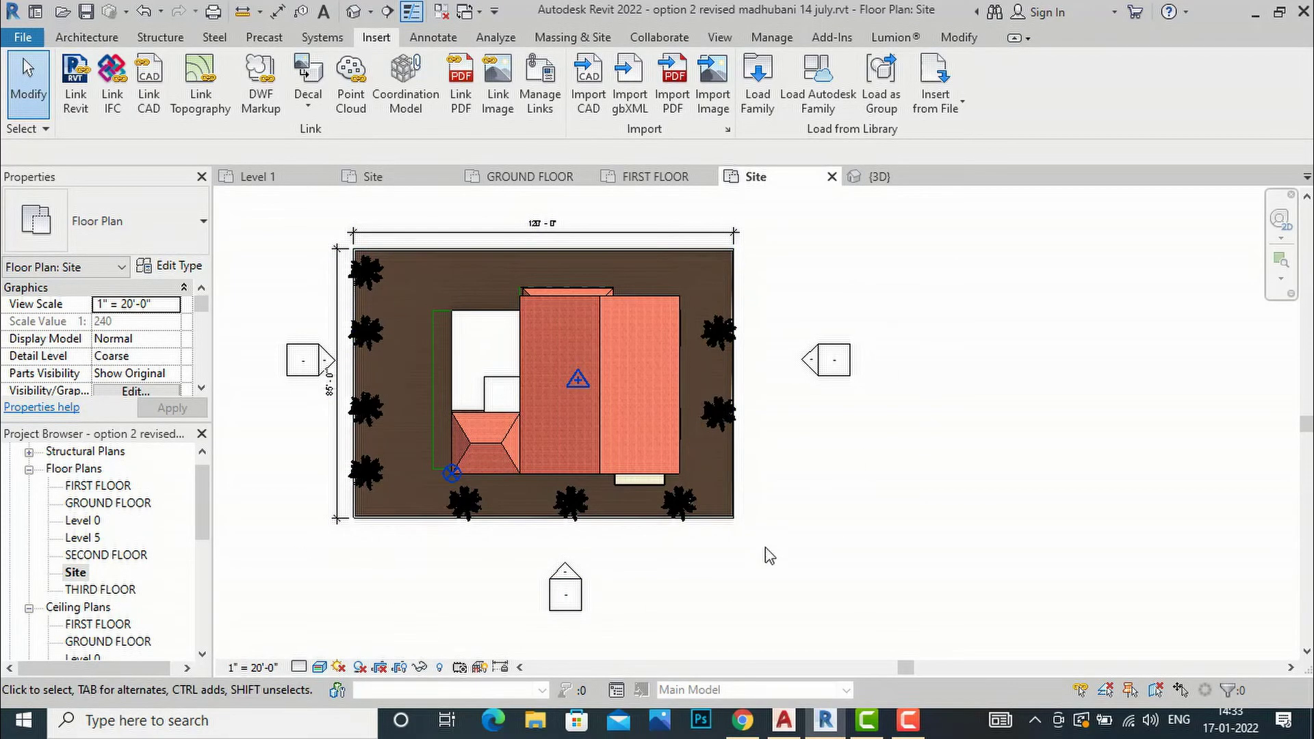
Place one North Arrow 1 annotation symbol just outside the property's lower-right corner, in line with the bottom boundary wall.
{"action": "left_click", "coordinate": [87, 37]}
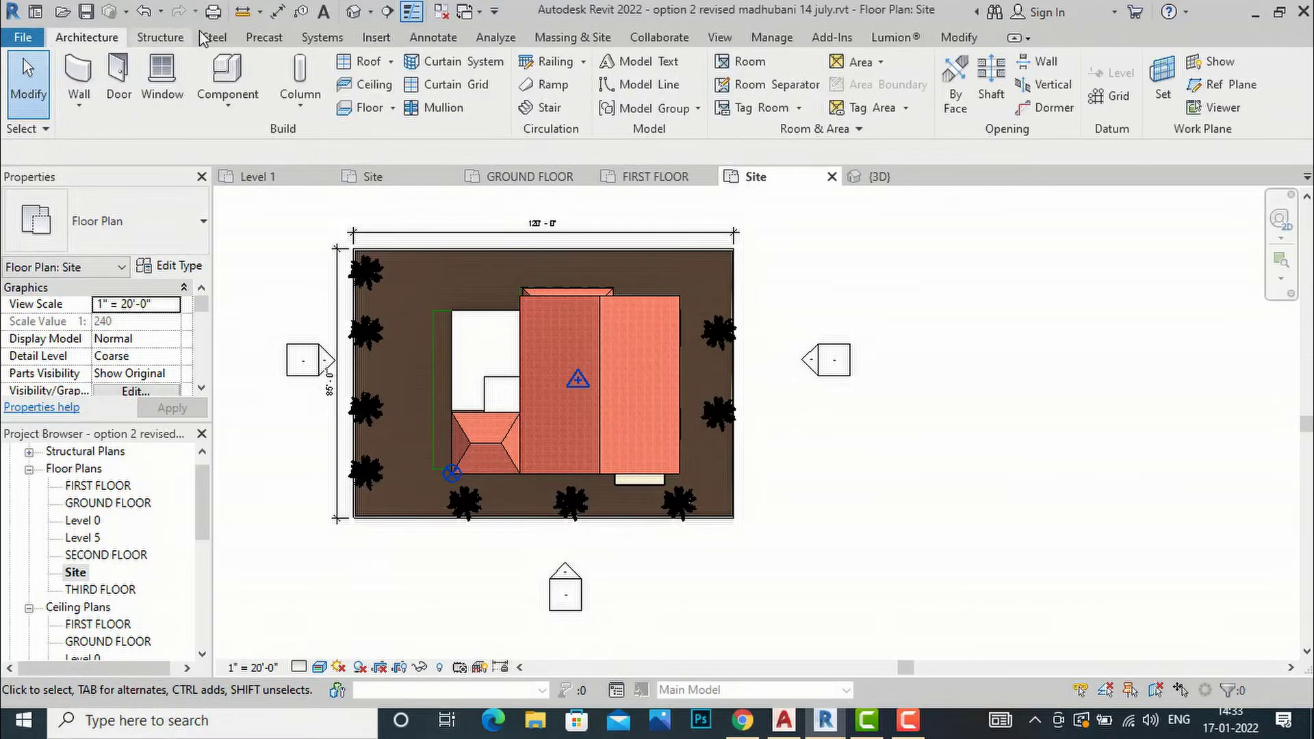
{"action": "left_click", "coordinate": [445, 41]}
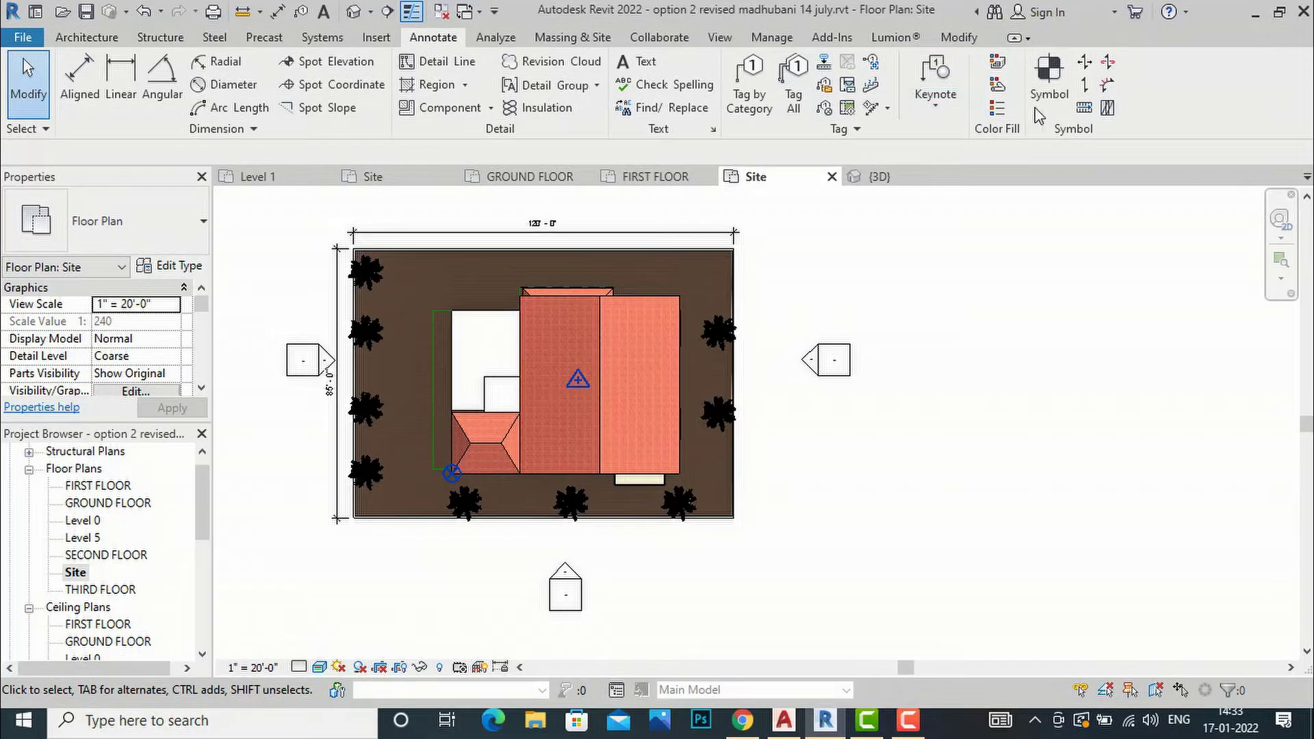
{"action": "left_click", "coordinate": [1051, 76]}
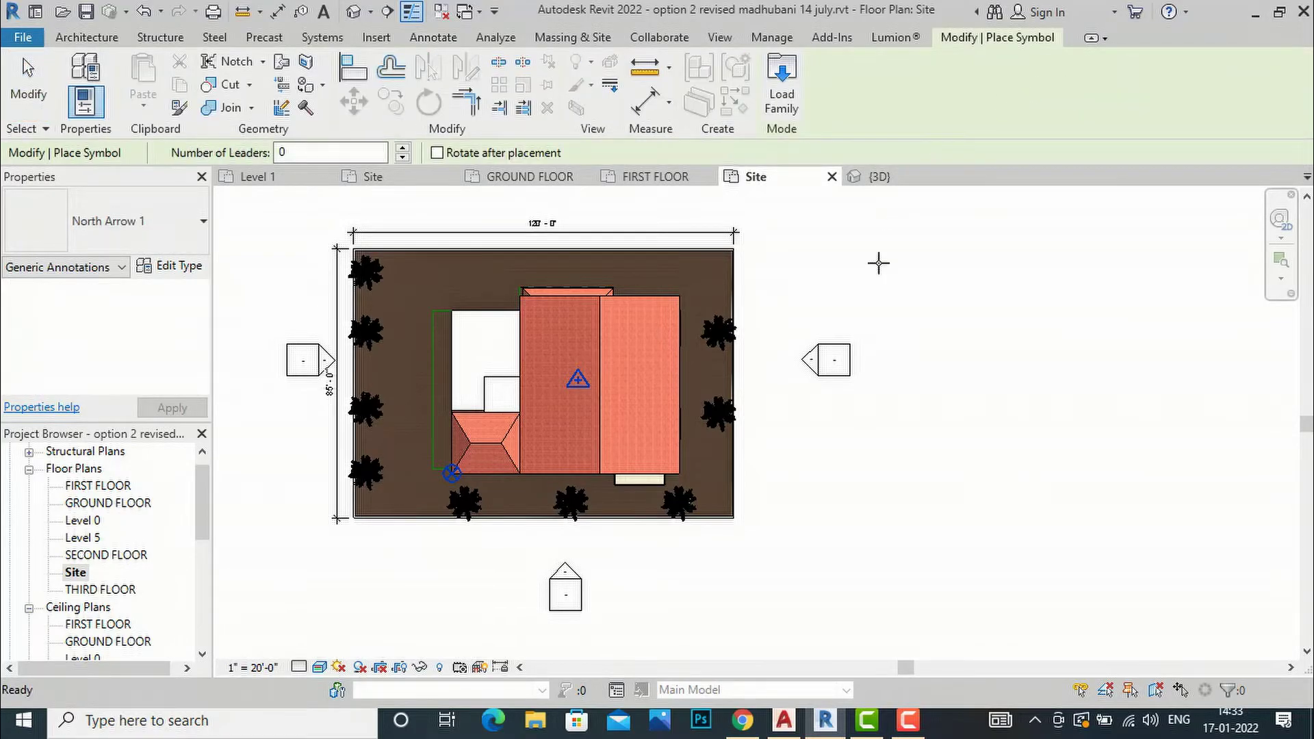
{"action": "scroll", "coordinate": [787, 534], "scroll_direction": "up", "scroll_amount": 2}
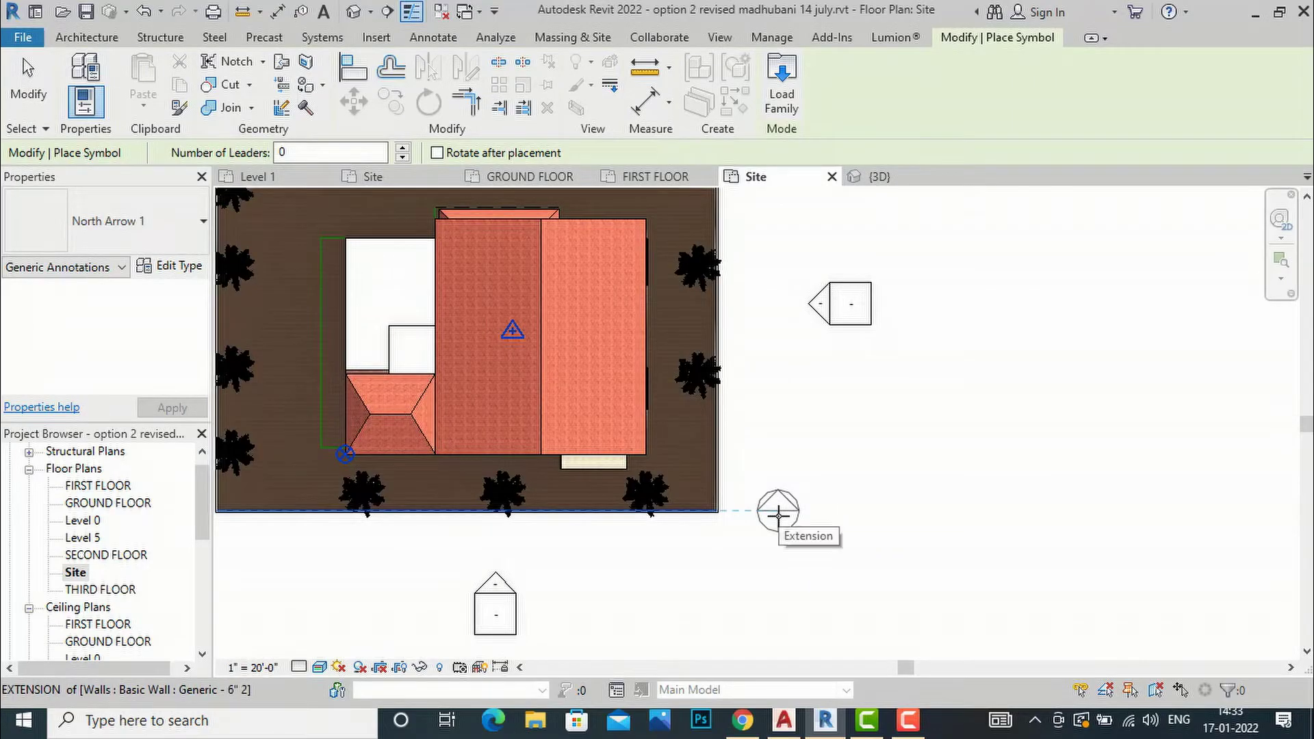
{"action": "left_click", "coordinate": [778, 513]}
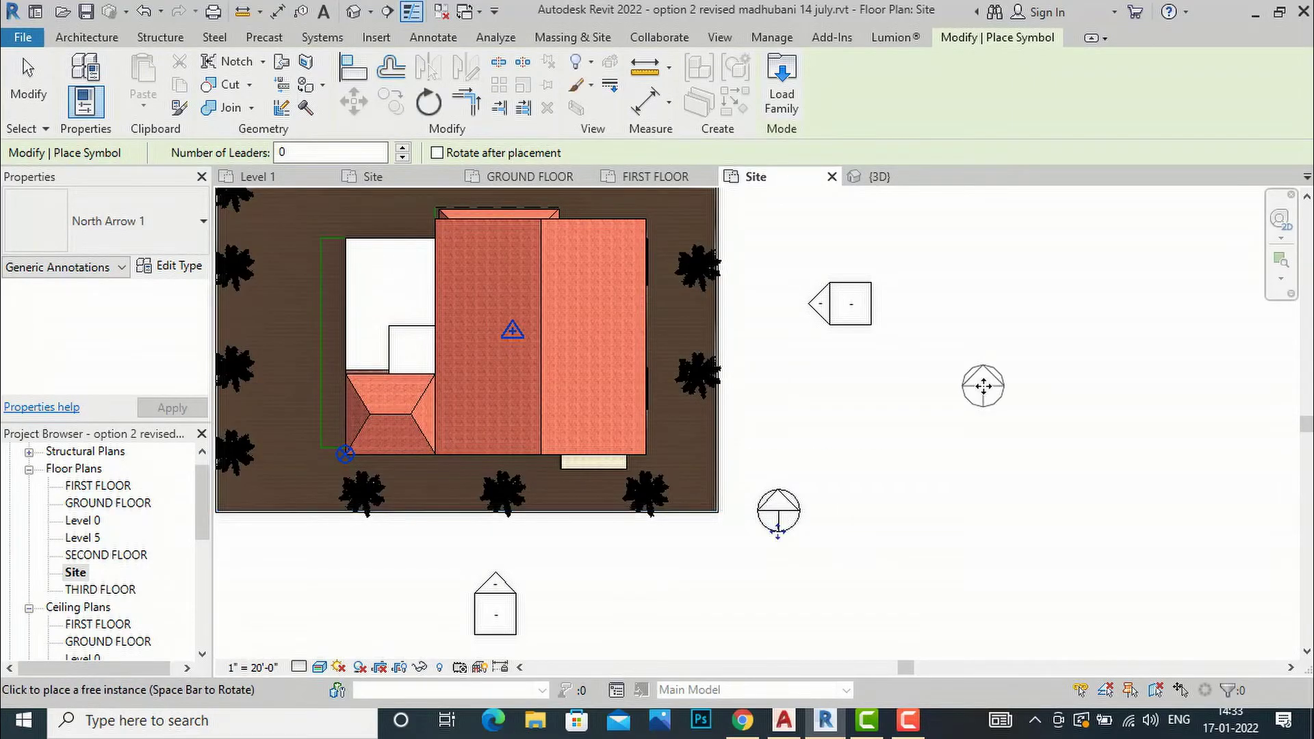
{"action": "key", "text": "Escape"}
{"action": "key", "text": "Escape"}
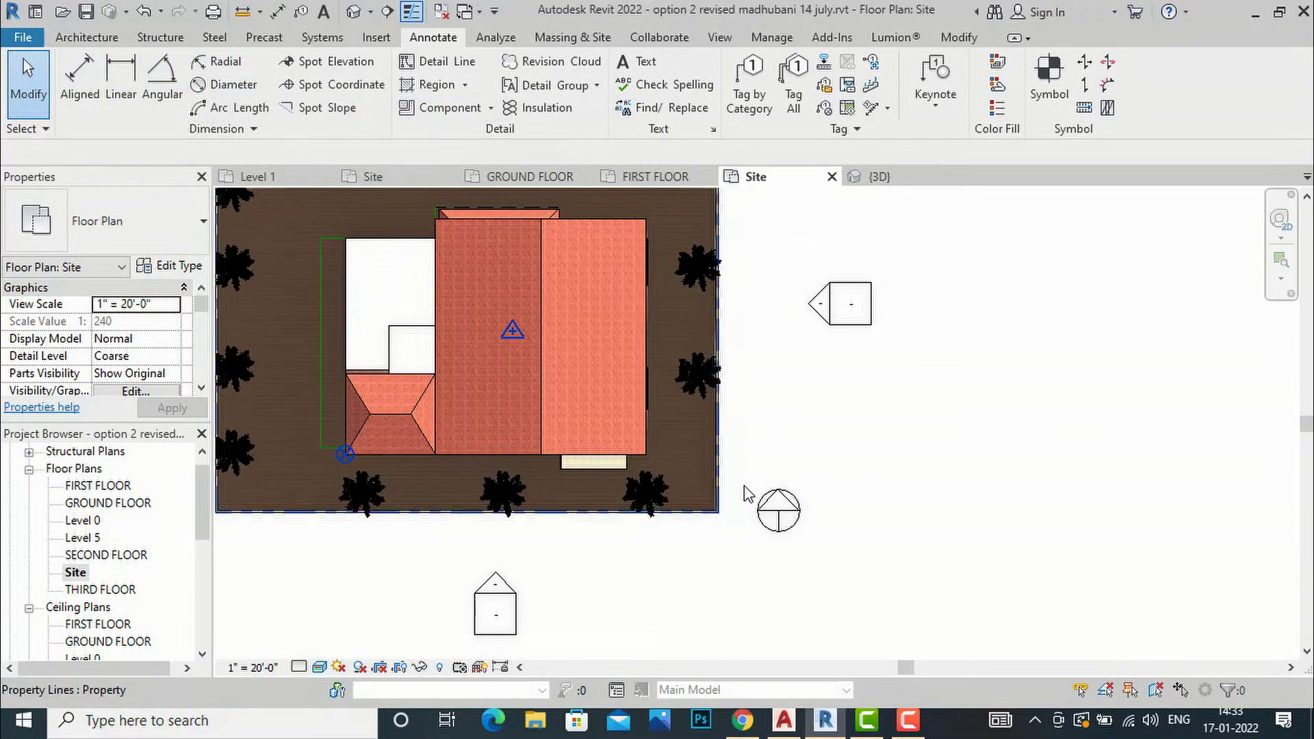
Rotate the placed north arrow symbol 45° clockwise from vertical and check it against the building.
{"action": "left_click", "coordinate": [777, 510]}
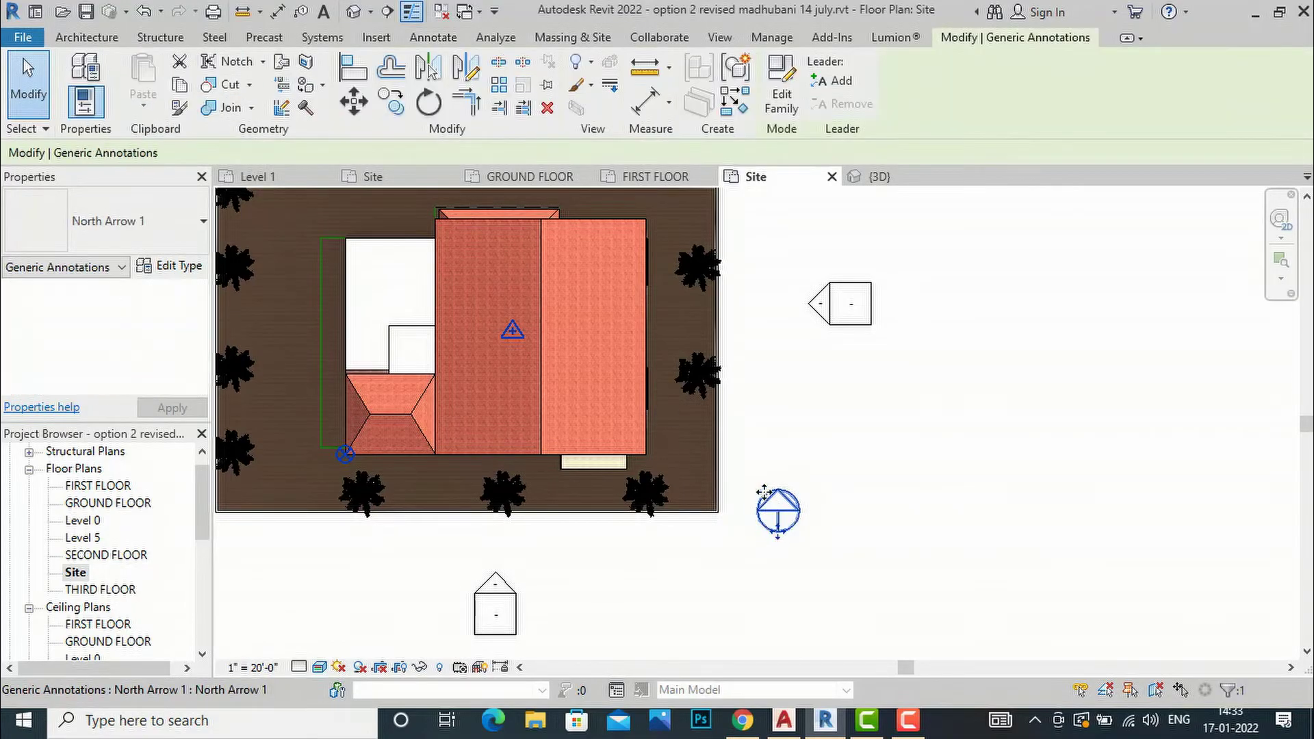
{"action": "left_click", "coordinate": [429, 102]}
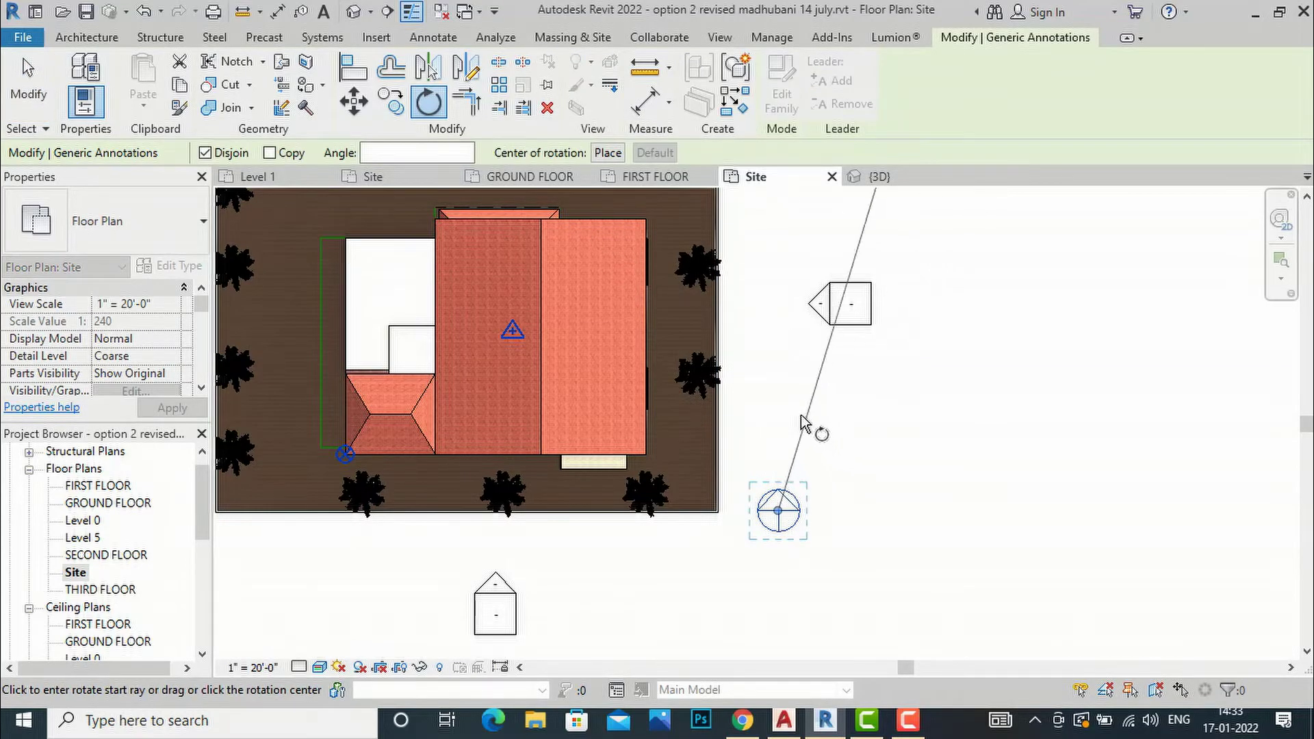
{"action": "left_click", "coordinate": [779, 420]}
{"action": "type", "text": "45"}
{"action": "key", "text": "Return"}
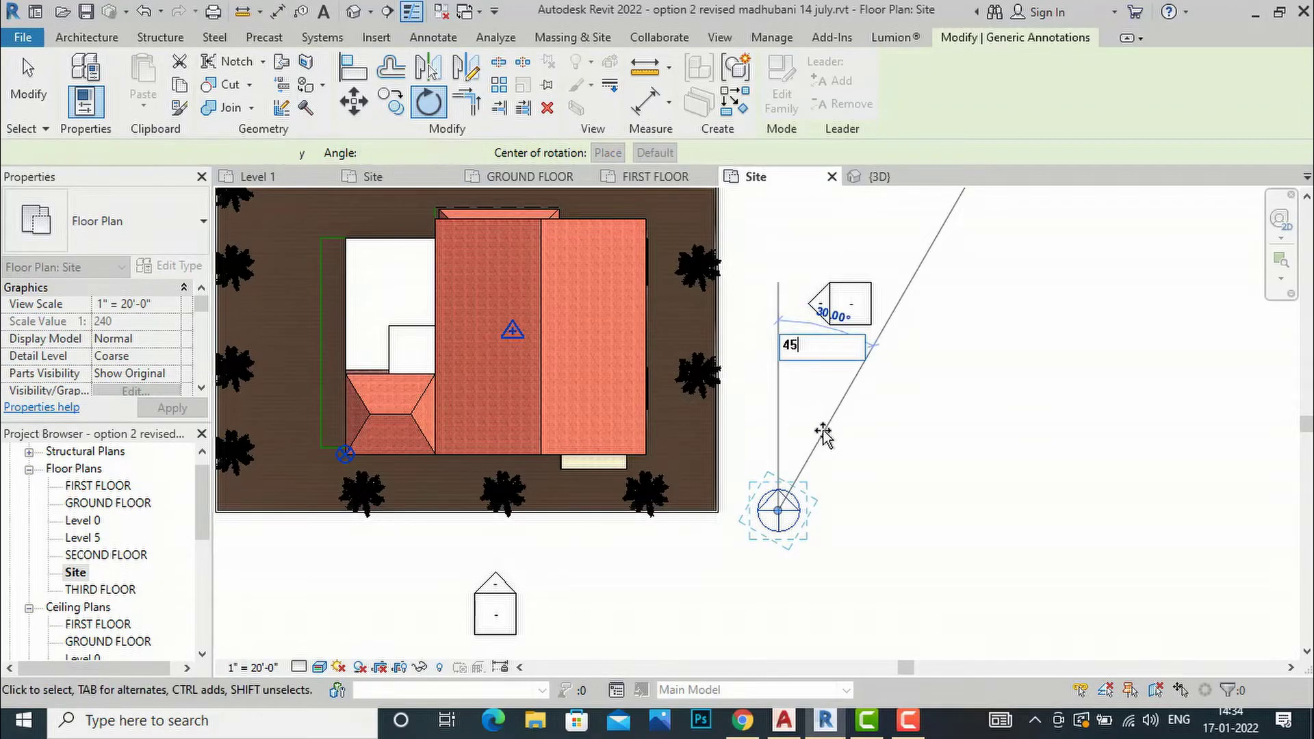
{"action": "left_click", "coordinate": [847, 531]}
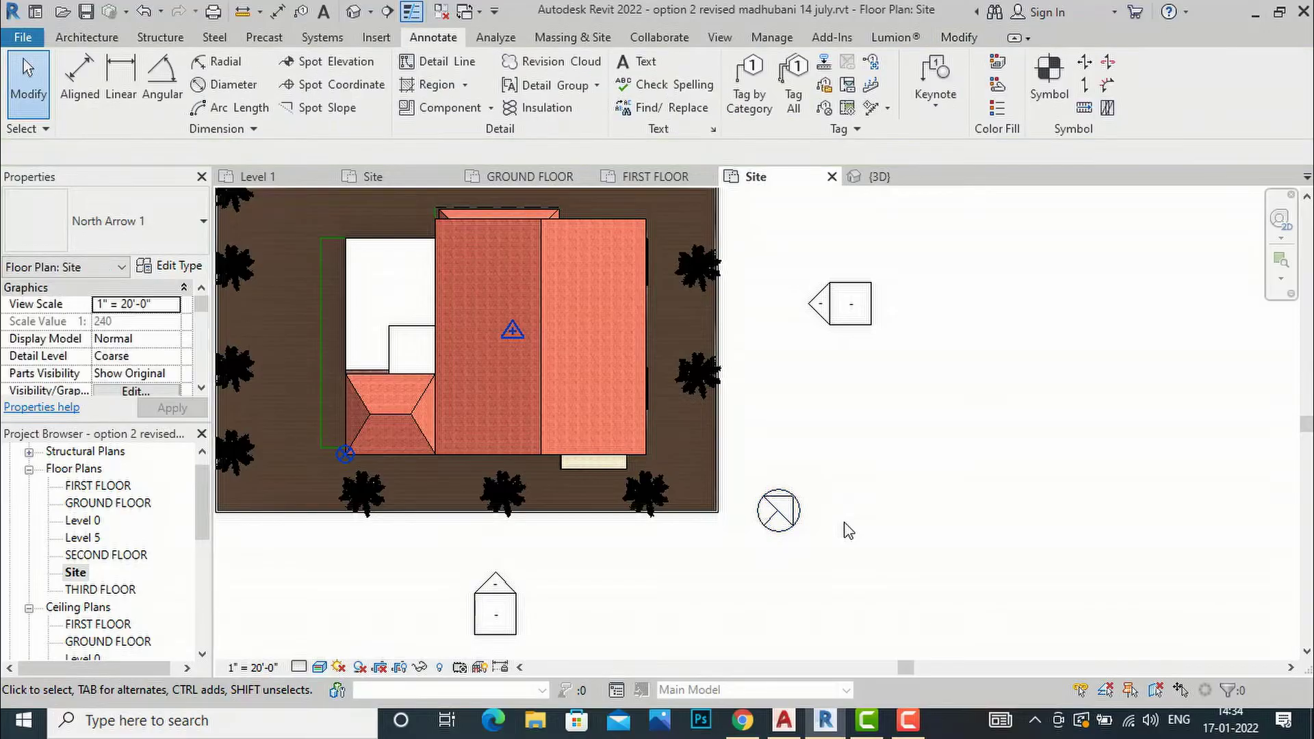
{"action": "scroll", "coordinate": [839, 548], "scroll_direction": "down", "scroll_amount": 2}
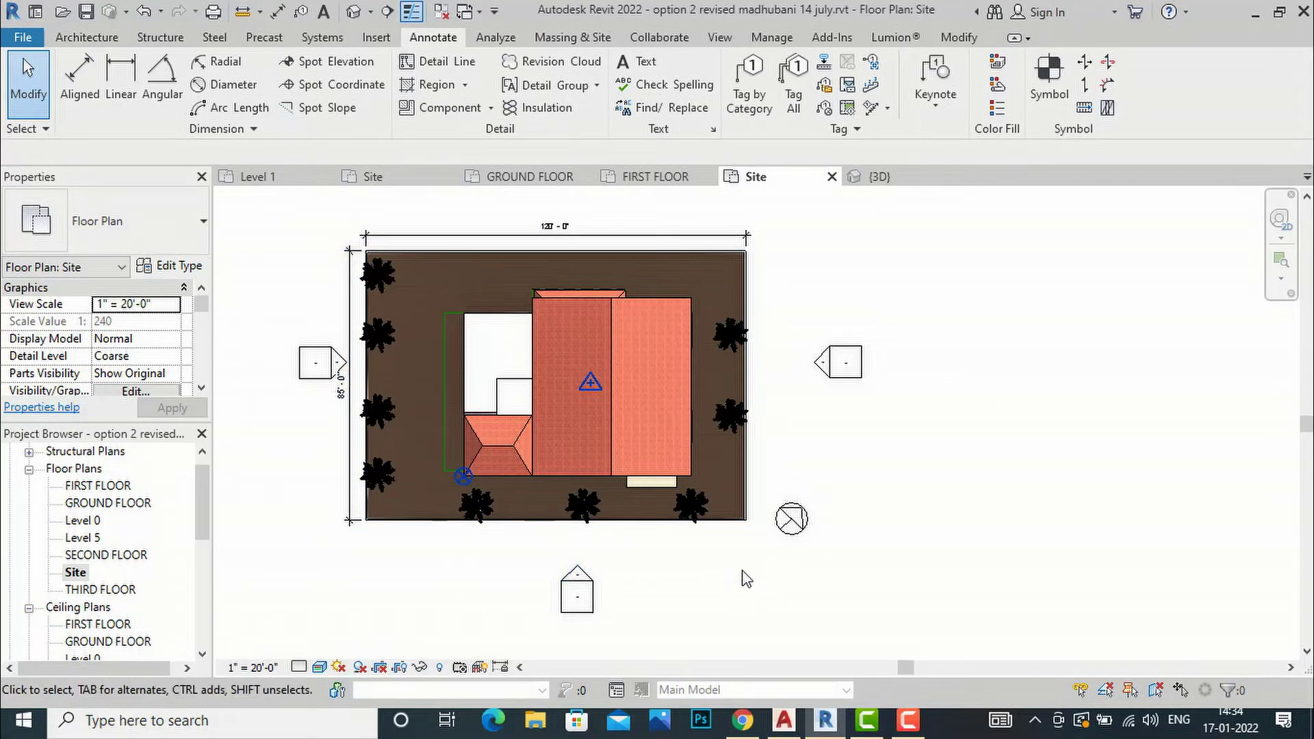
{"action": "scroll", "coordinate": [839, 526], "scroll_direction": "up", "scroll_amount": 2}
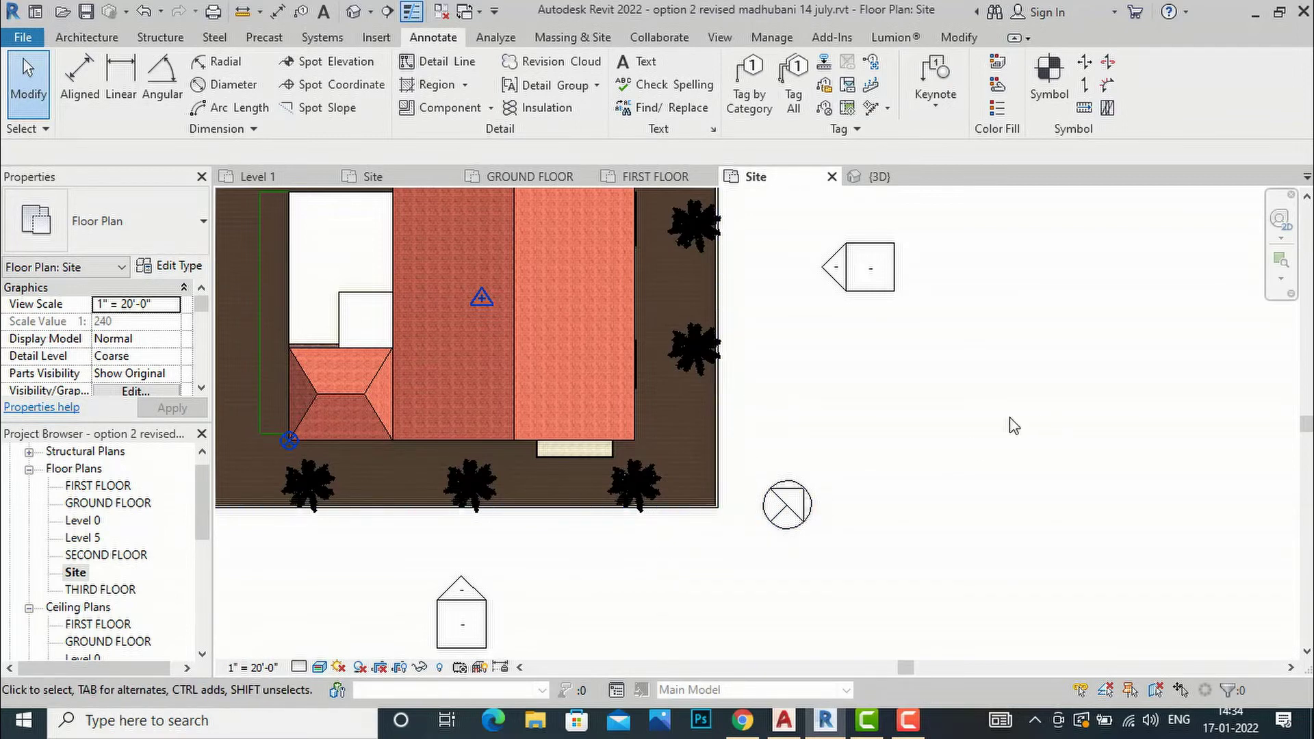
{"action": "scroll", "coordinate": [821, 483], "scroll_direction": "down", "scroll_amount": 4}
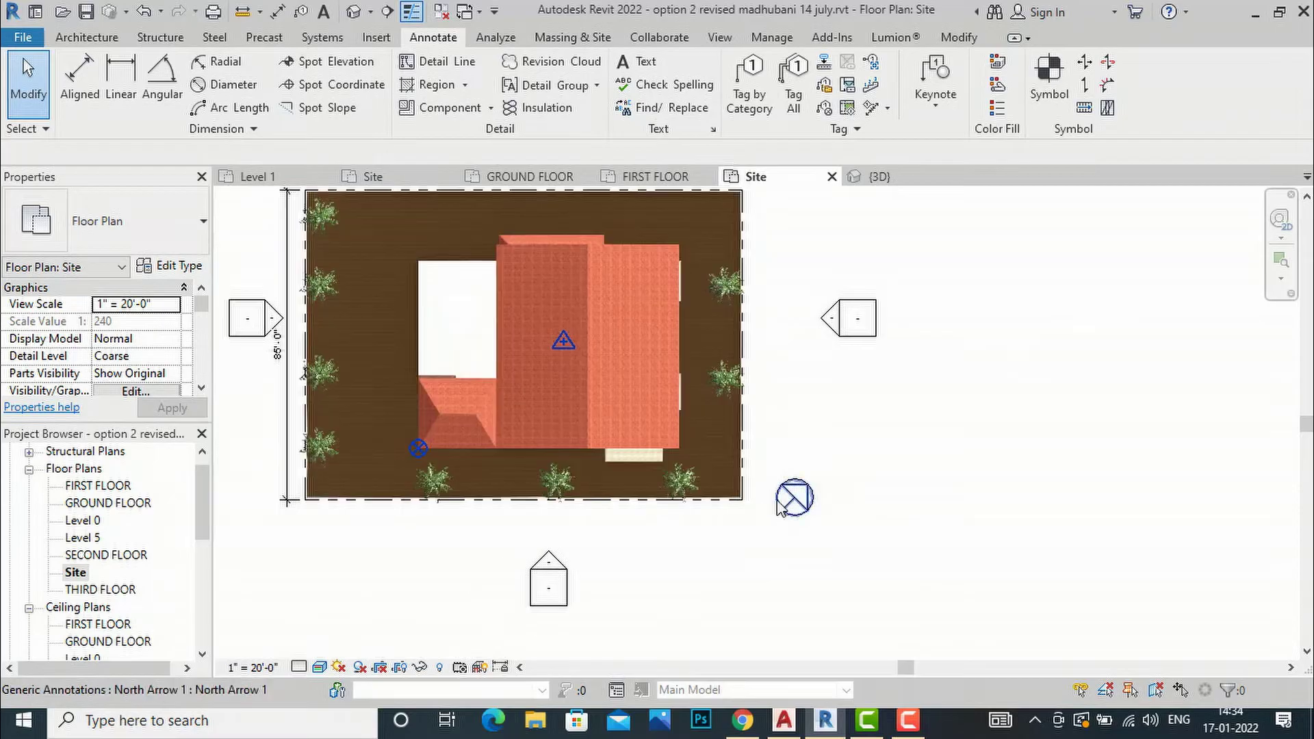
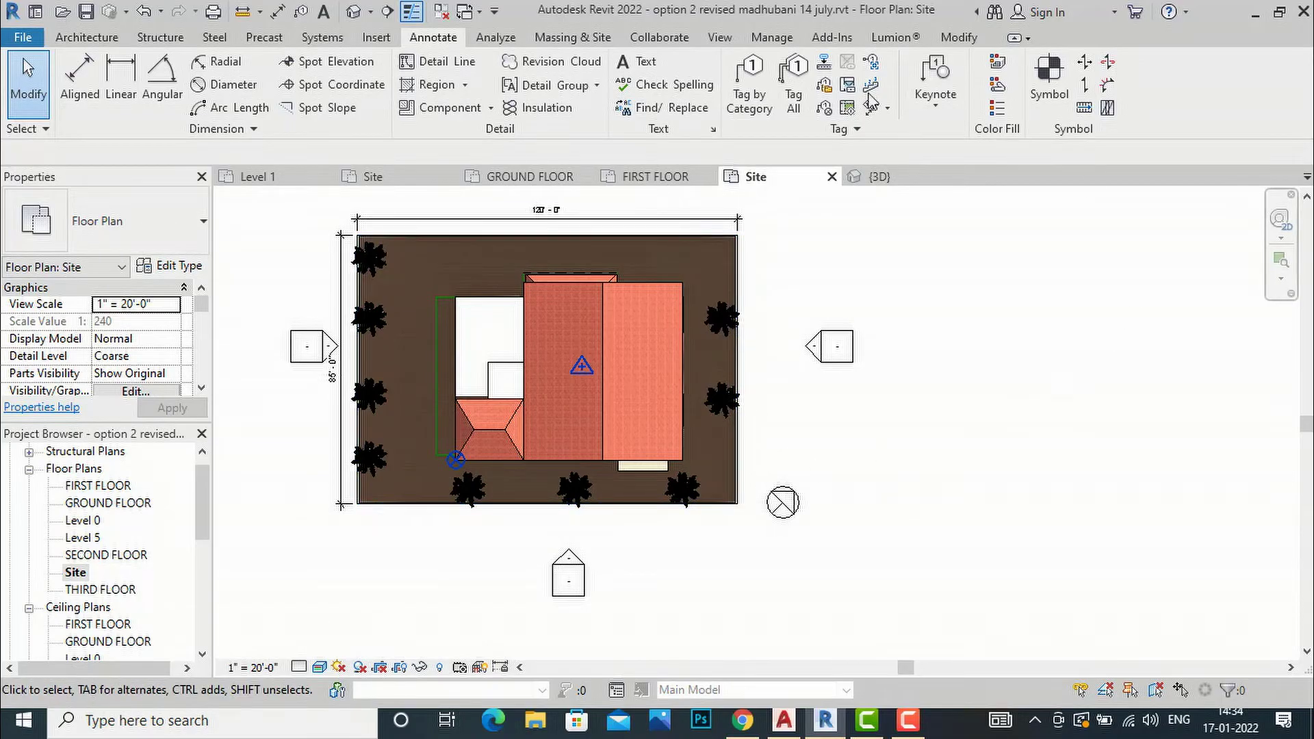
{"action": "left_click", "coordinate": [769, 41]}
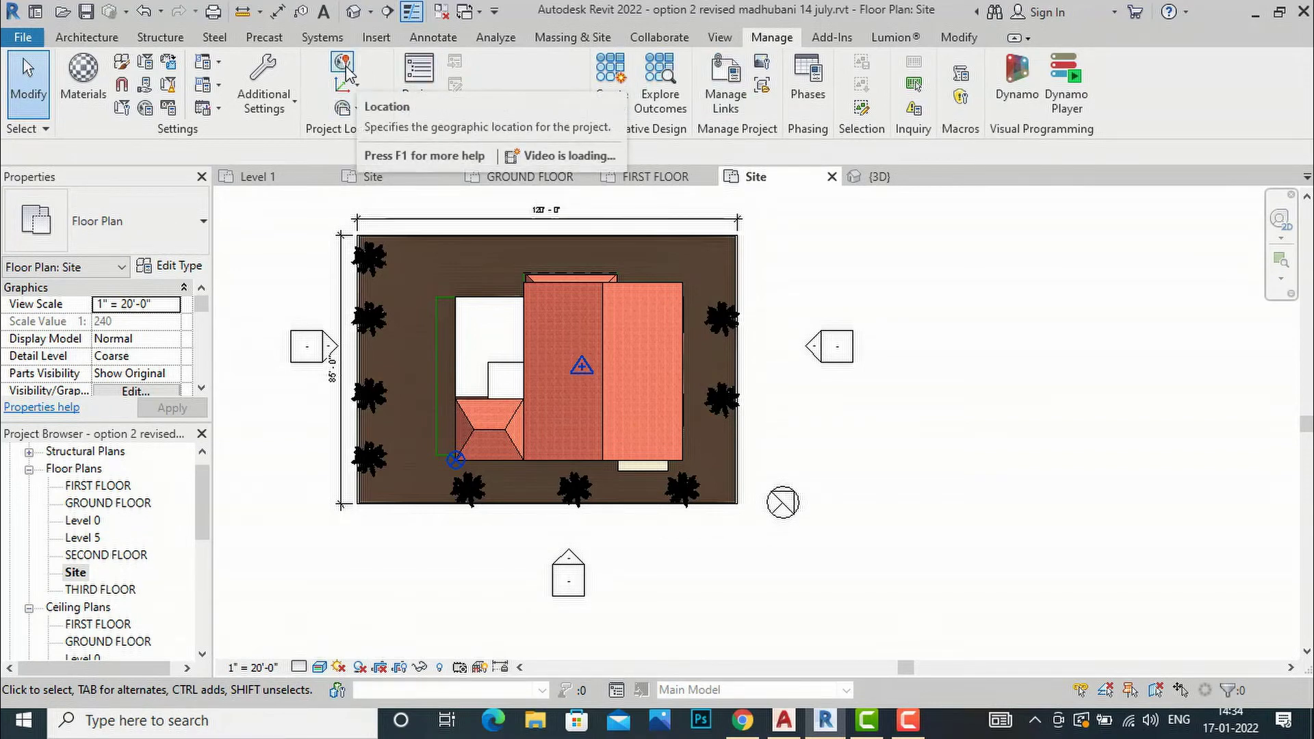
{"action": "left_click", "coordinate": [358, 112]}
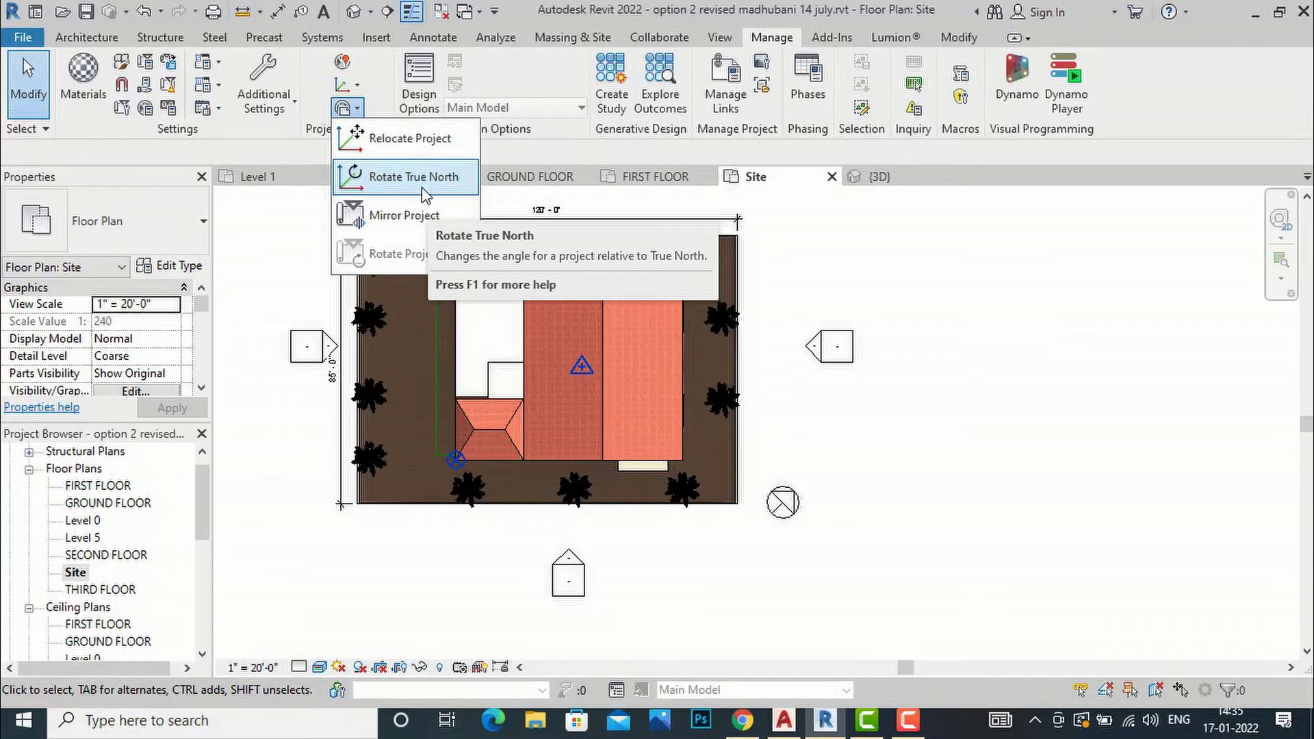
{"action": "left_click", "coordinate": [278, 249]}
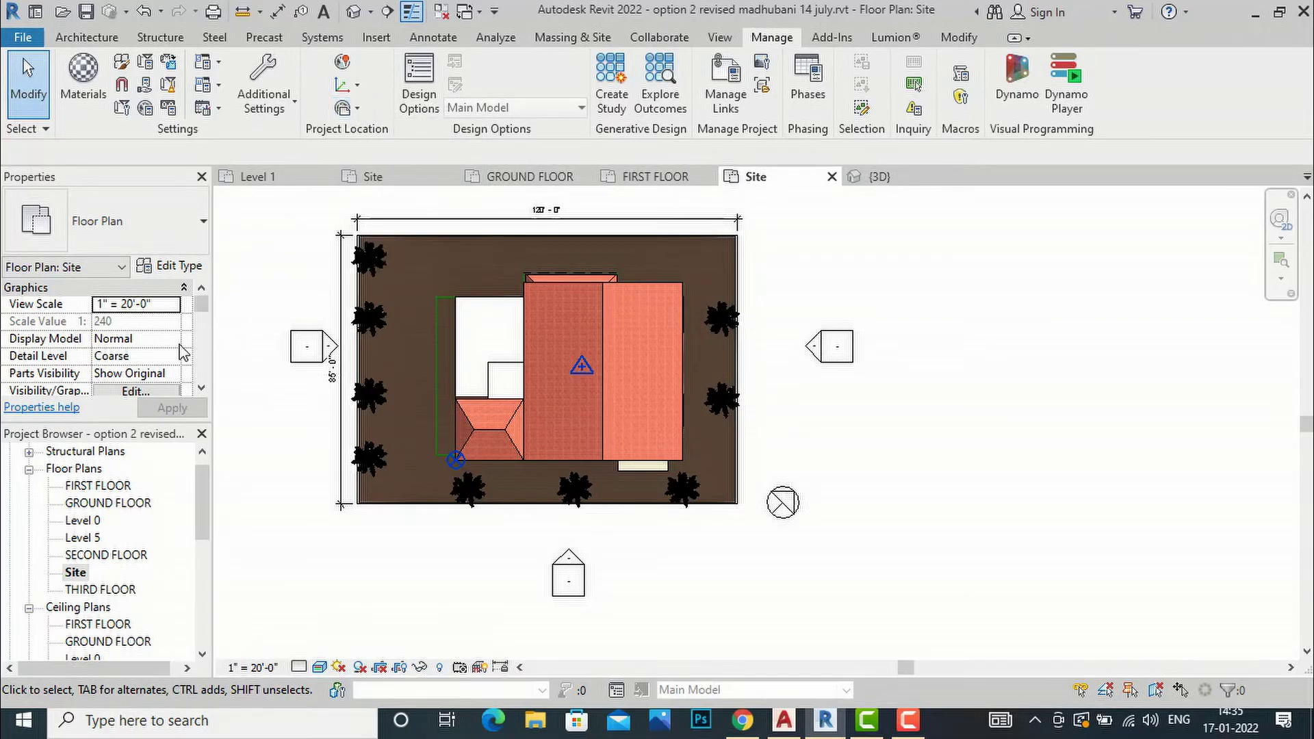
Set the Site floor plan's Orientation property to True North and apply it.
{"action": "scroll", "coordinate": [183, 352], "scroll_direction": "down", "scroll_amount": 1}
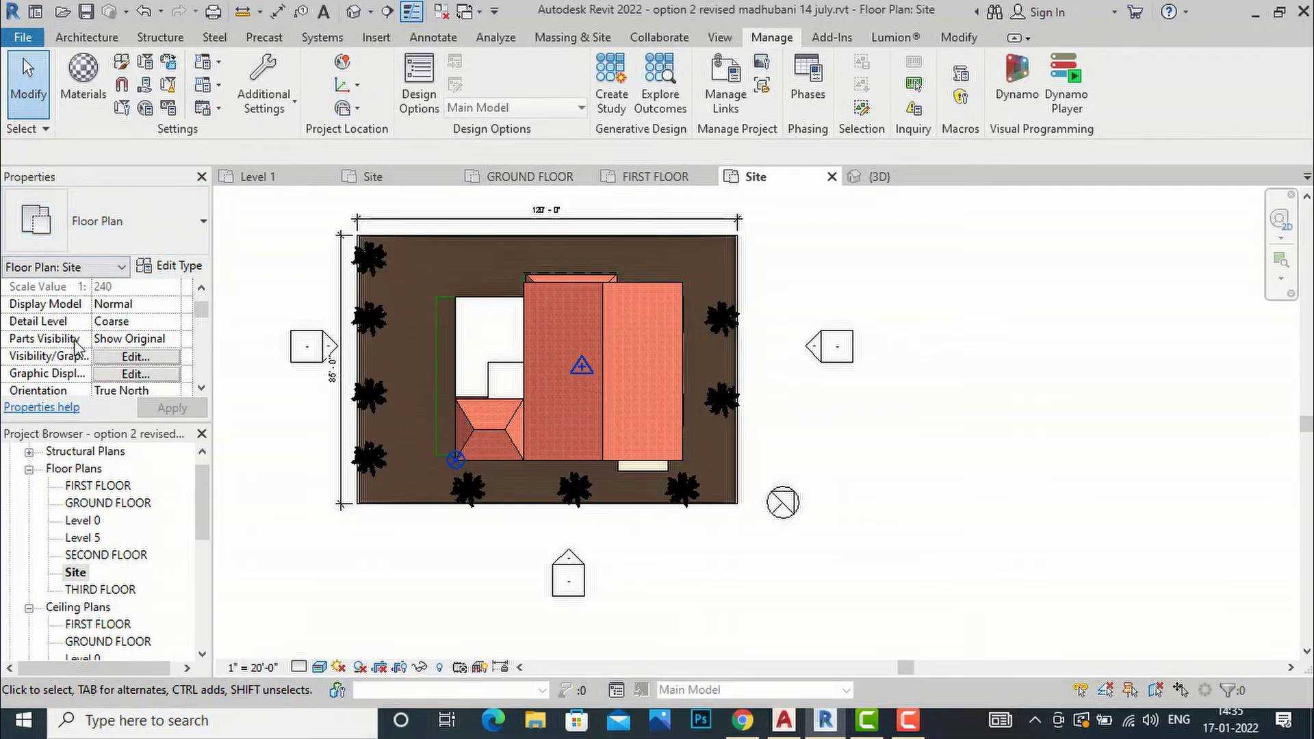
{"action": "scroll", "coordinate": [75, 348], "scroll_direction": "down", "scroll_amount": 2}
{"action": "scroll", "coordinate": [79, 353], "scroll_direction": "down", "scroll_amount": 2}
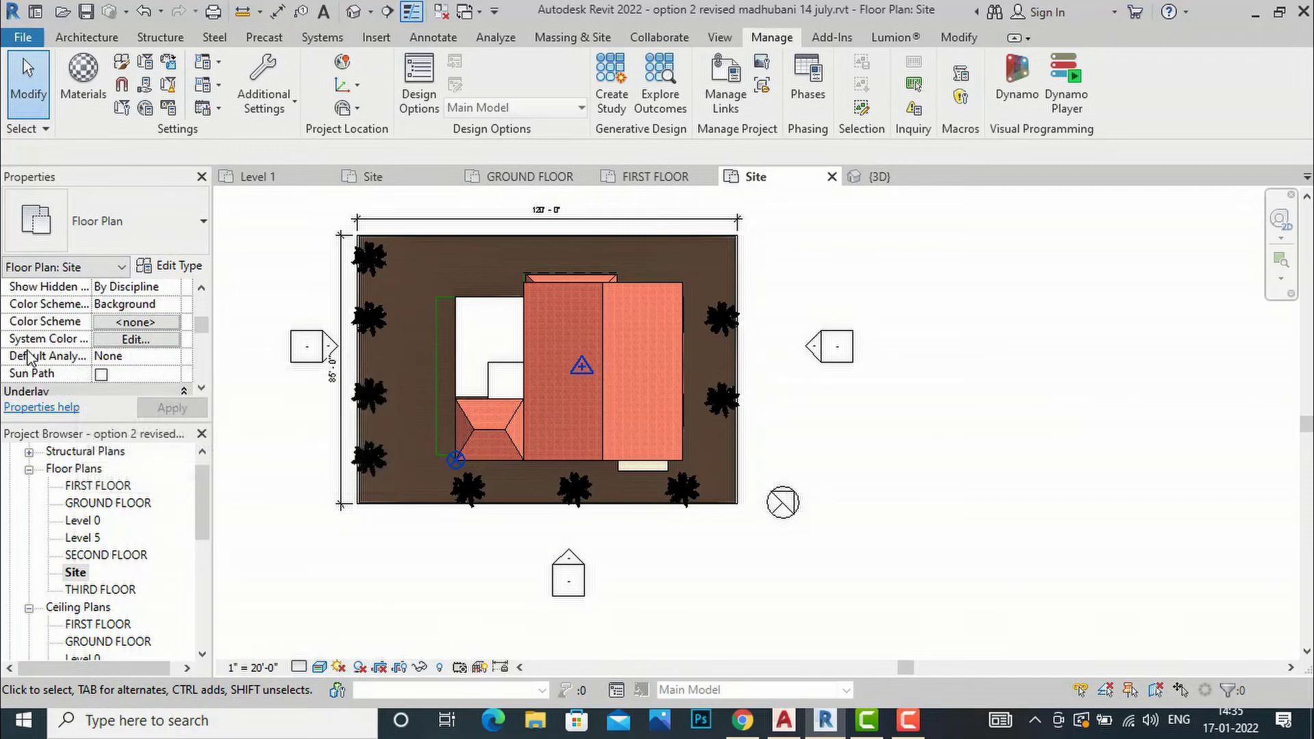
{"action": "scroll", "coordinate": [81, 357], "scroll_direction": "up", "scroll_amount": 2}
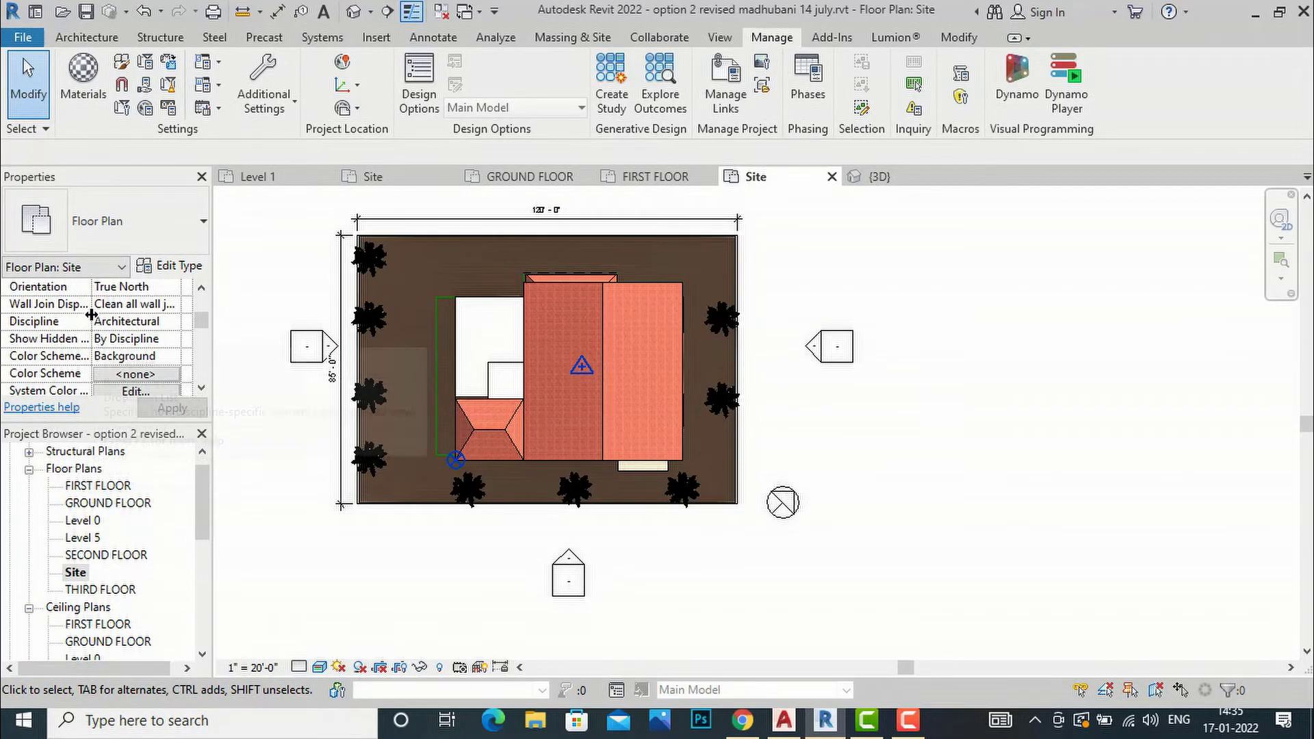
{"action": "left_click", "coordinate": [167, 286]}
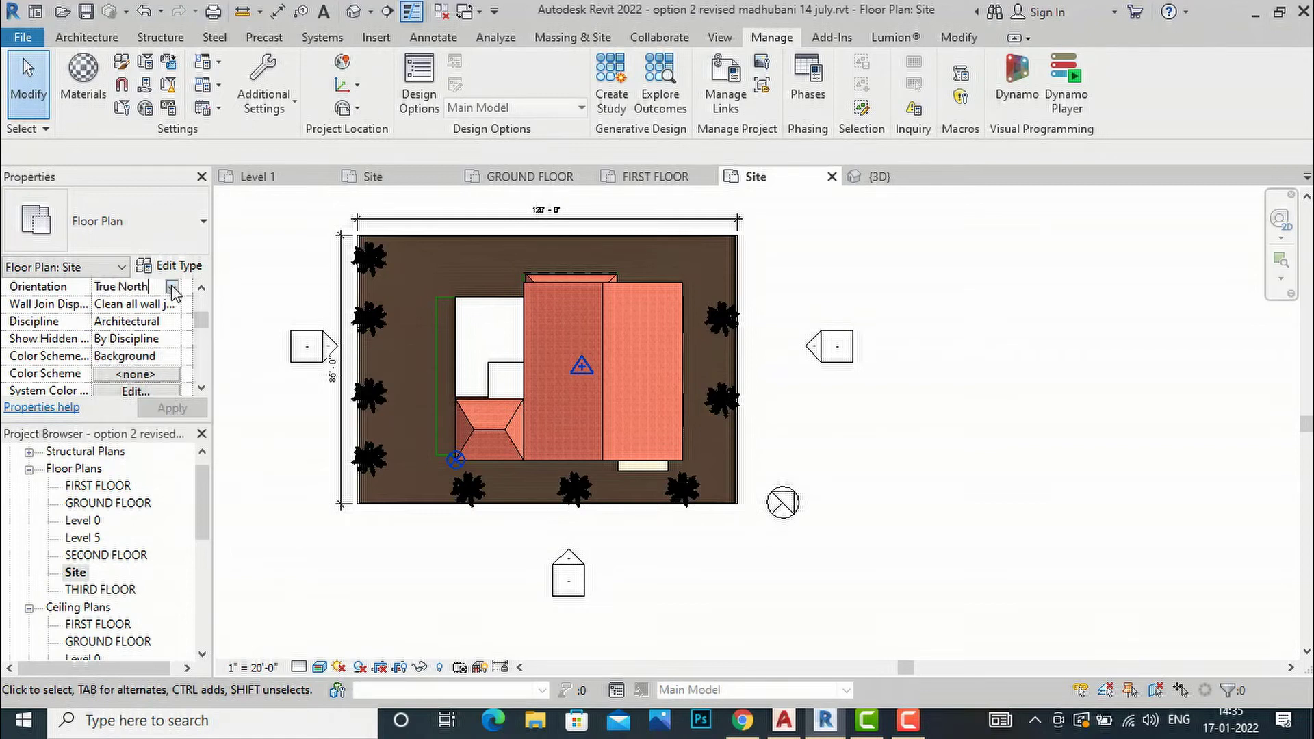
{"action": "left_click", "coordinate": [172, 288]}
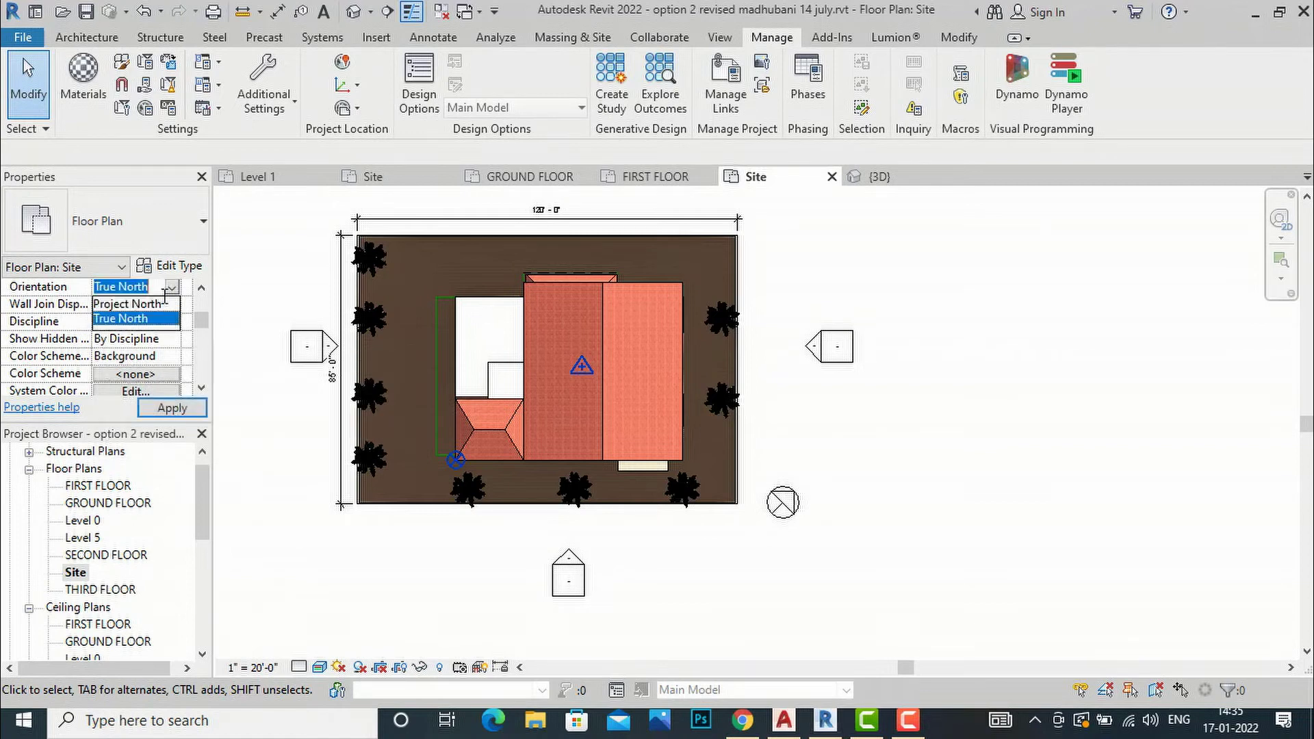
{"action": "left_click", "coordinate": [123, 319]}
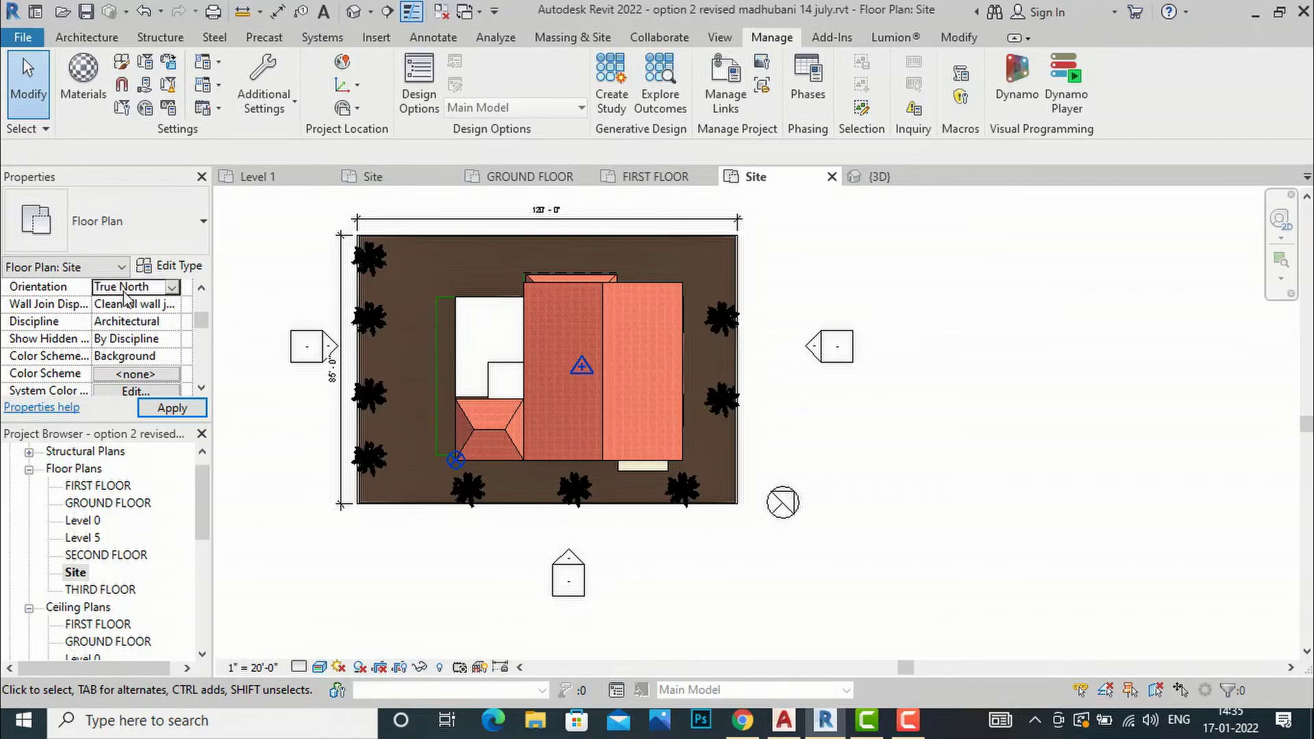
{"action": "left_click", "coordinate": [172, 408]}
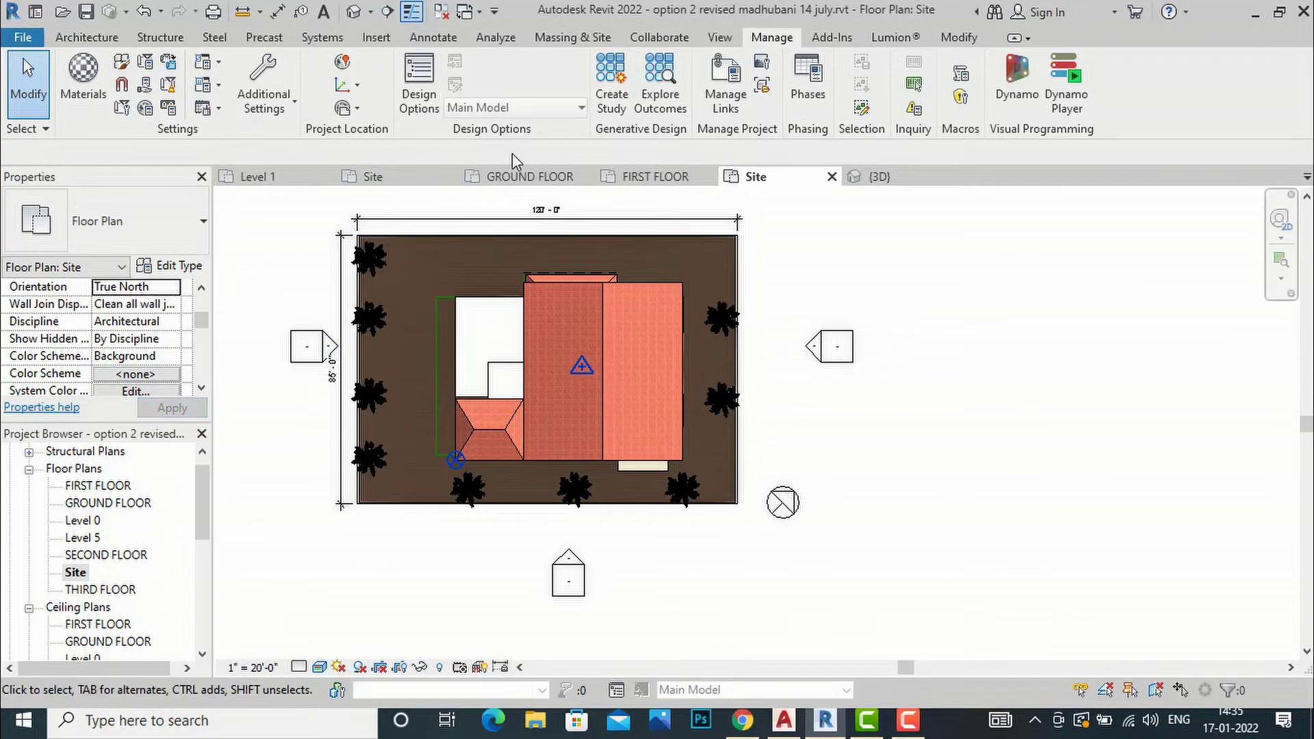
Rotate True North 45° counterclockwise about the tail of the north arrow, from the arrow's direction to vertical.
{"action": "left_click", "coordinate": [357, 109]}
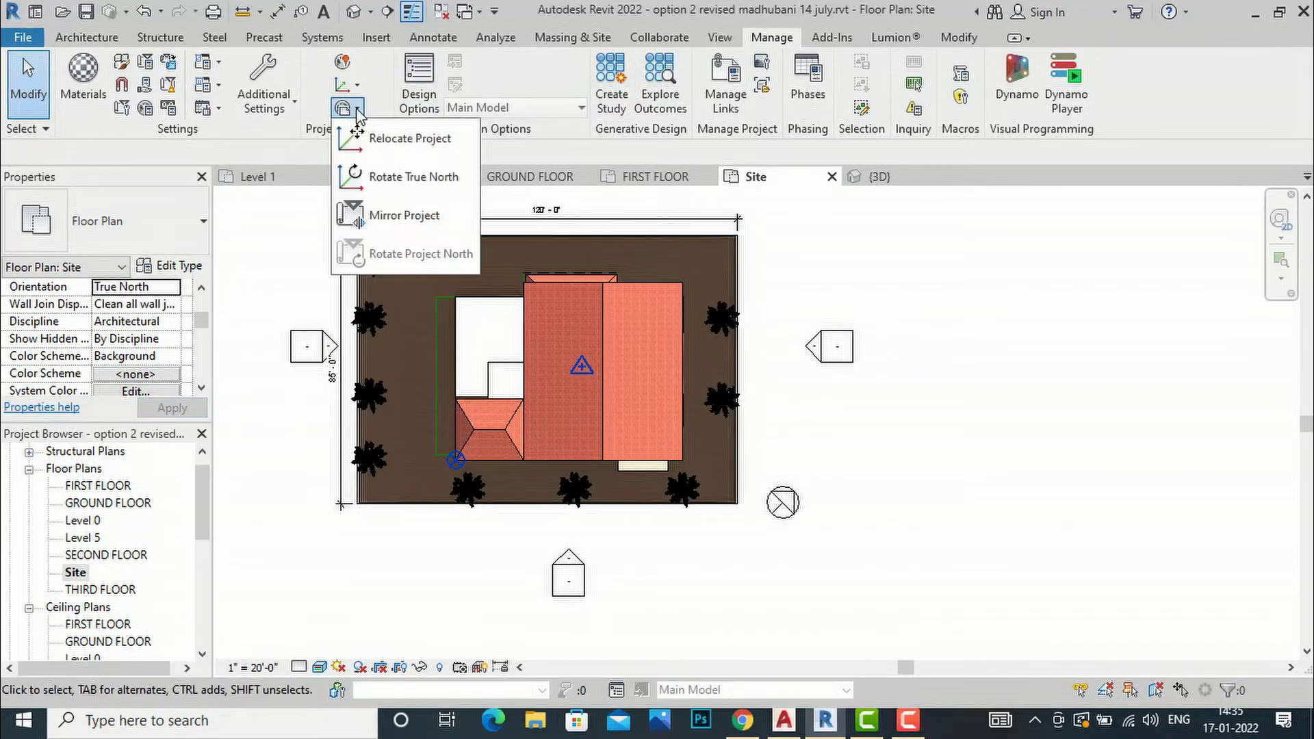
{"action": "left_click", "coordinate": [390, 189]}
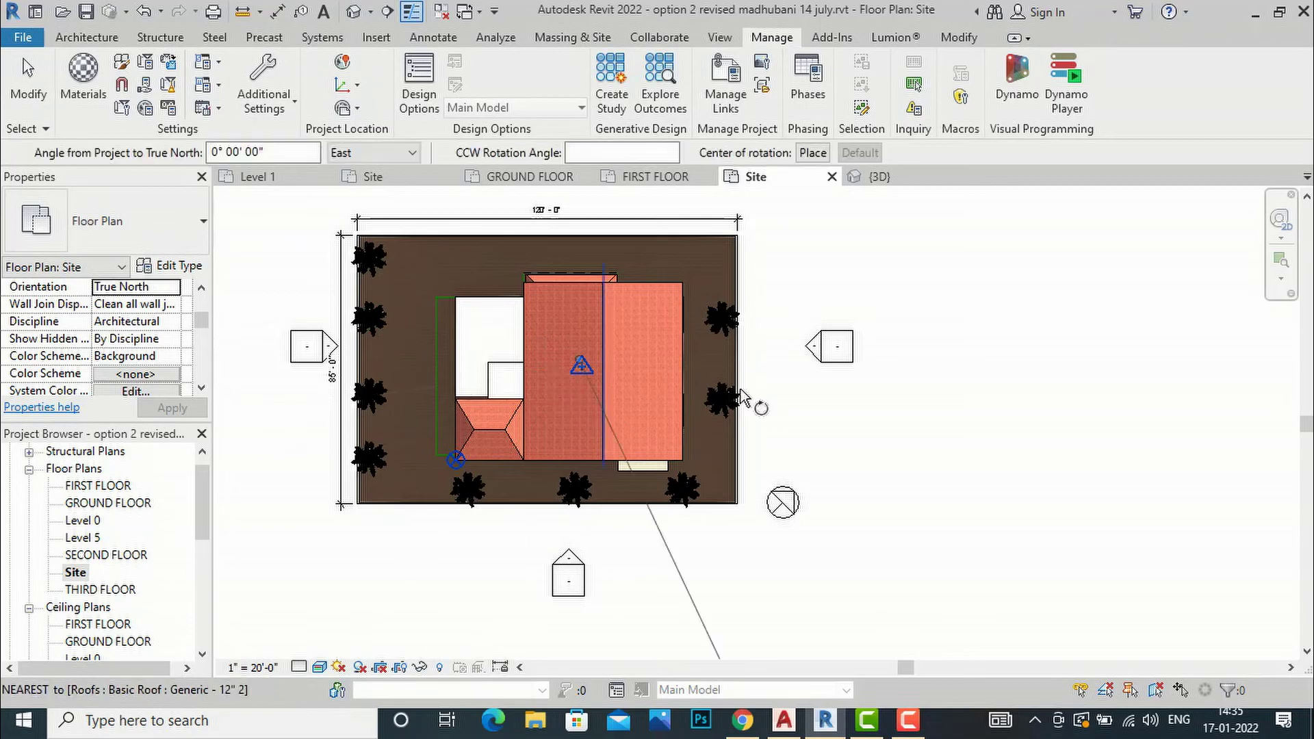
{"action": "scroll", "coordinate": [594, 404], "scroll_direction": "up", "scroll_amount": 1}
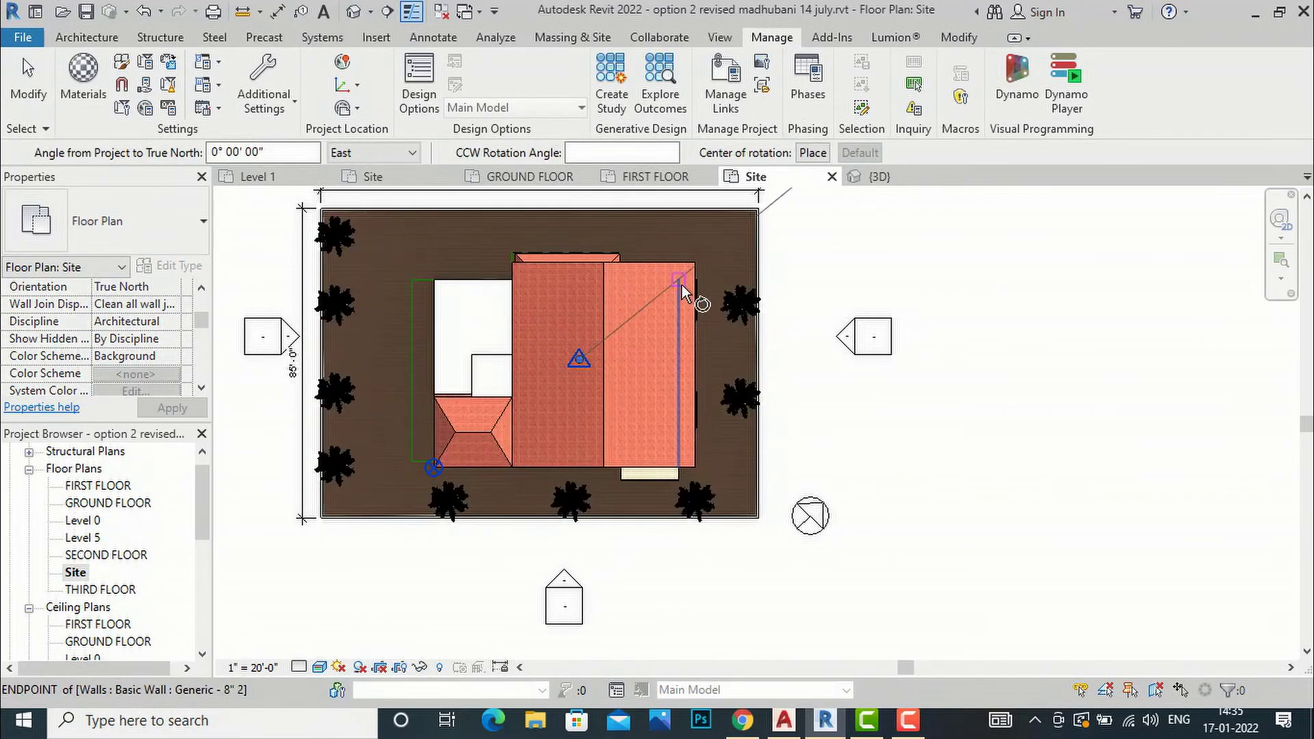
{"action": "left_click", "coordinate": [579, 364]}
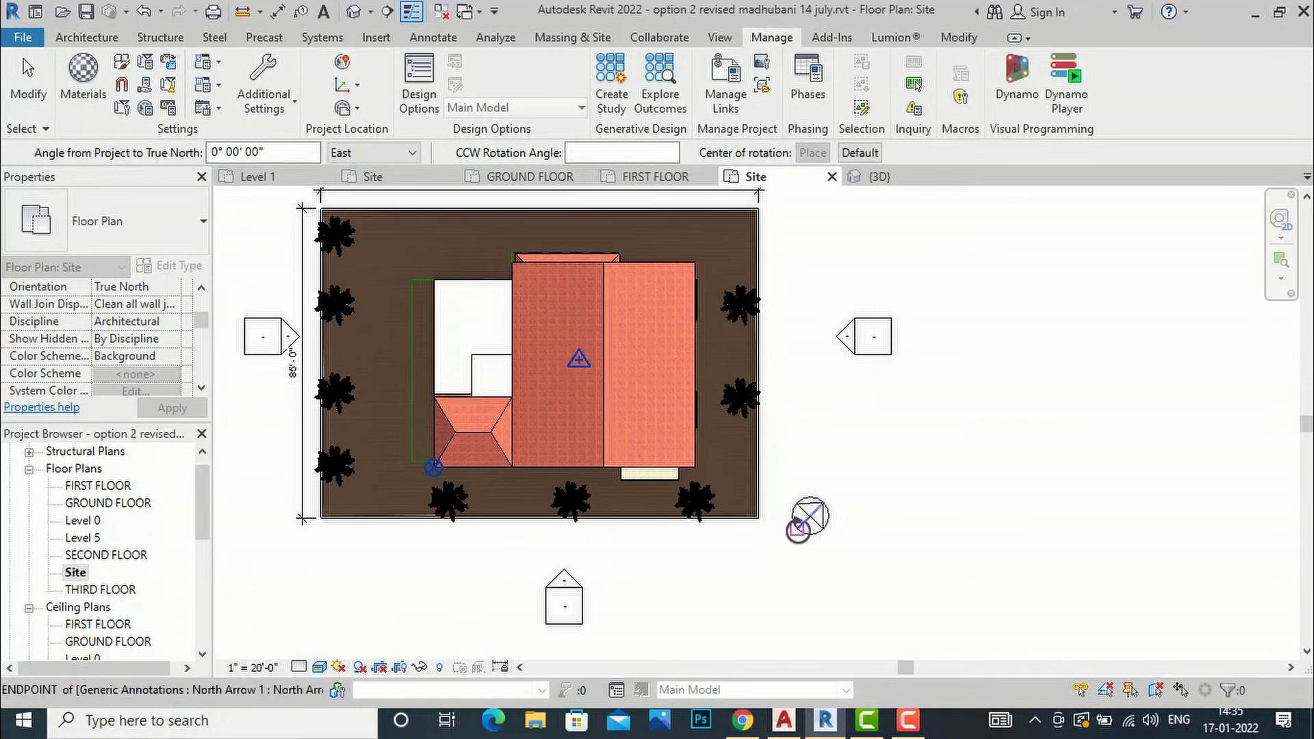
{"action": "left_click", "coordinate": [797, 528]}
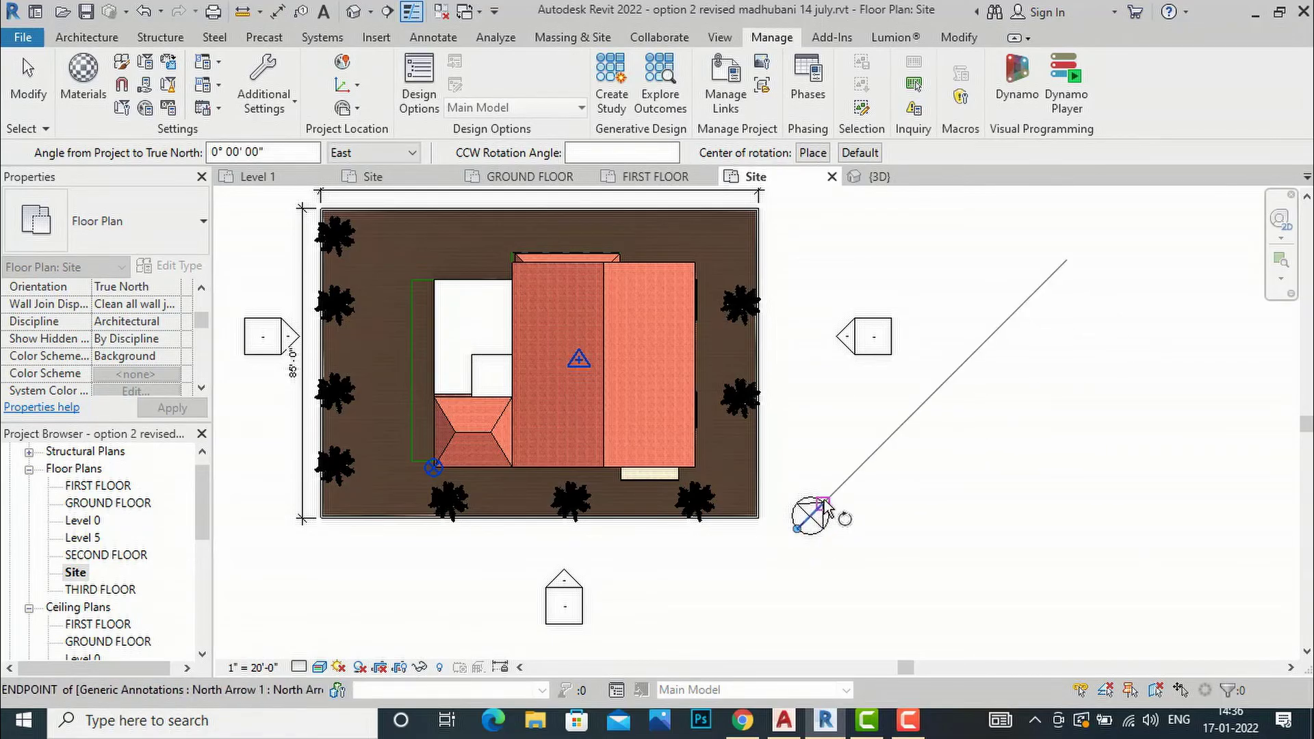
{"action": "left_click", "coordinate": [883, 453]}
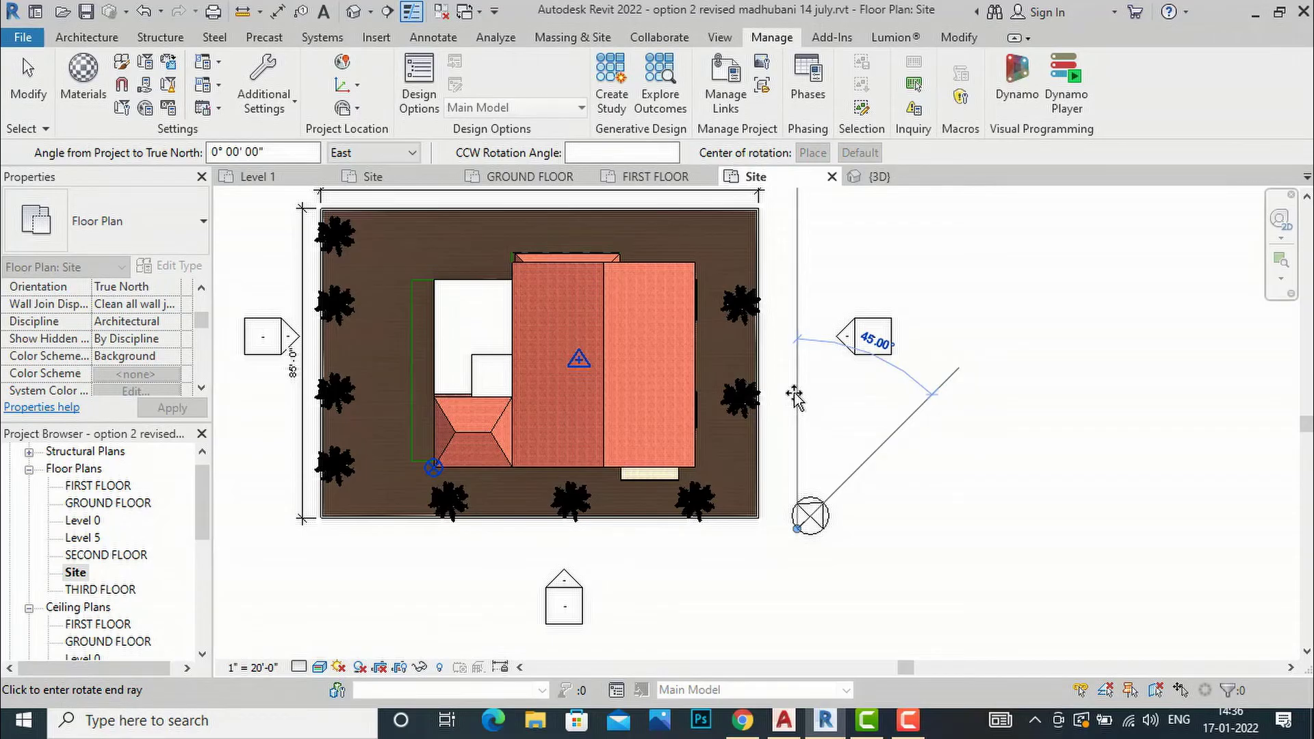
{"action": "left_click", "coordinate": [794, 397]}
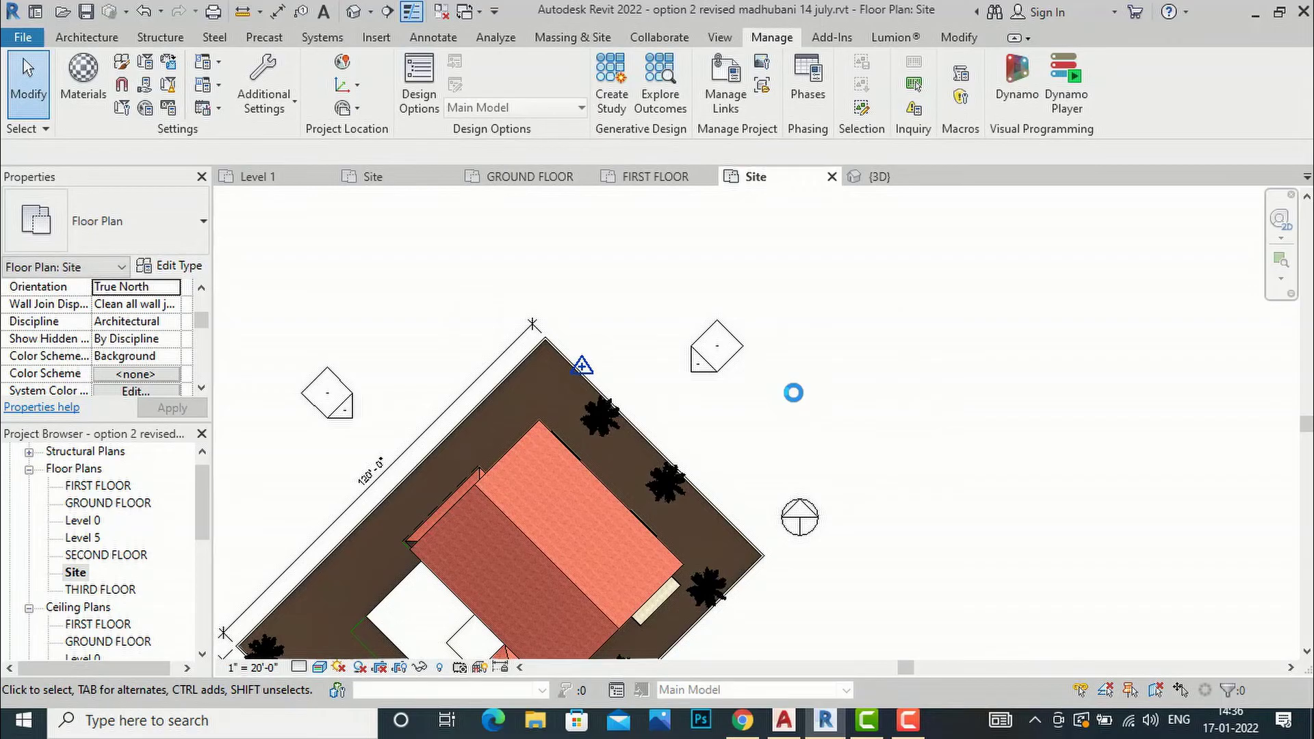
Examine the rotated building and north arrow on the Site plan, and review the view's Orientation property.
{"action": "scroll", "coordinate": [839, 340], "scroll_direction": "down", "scroll_amount": 2}
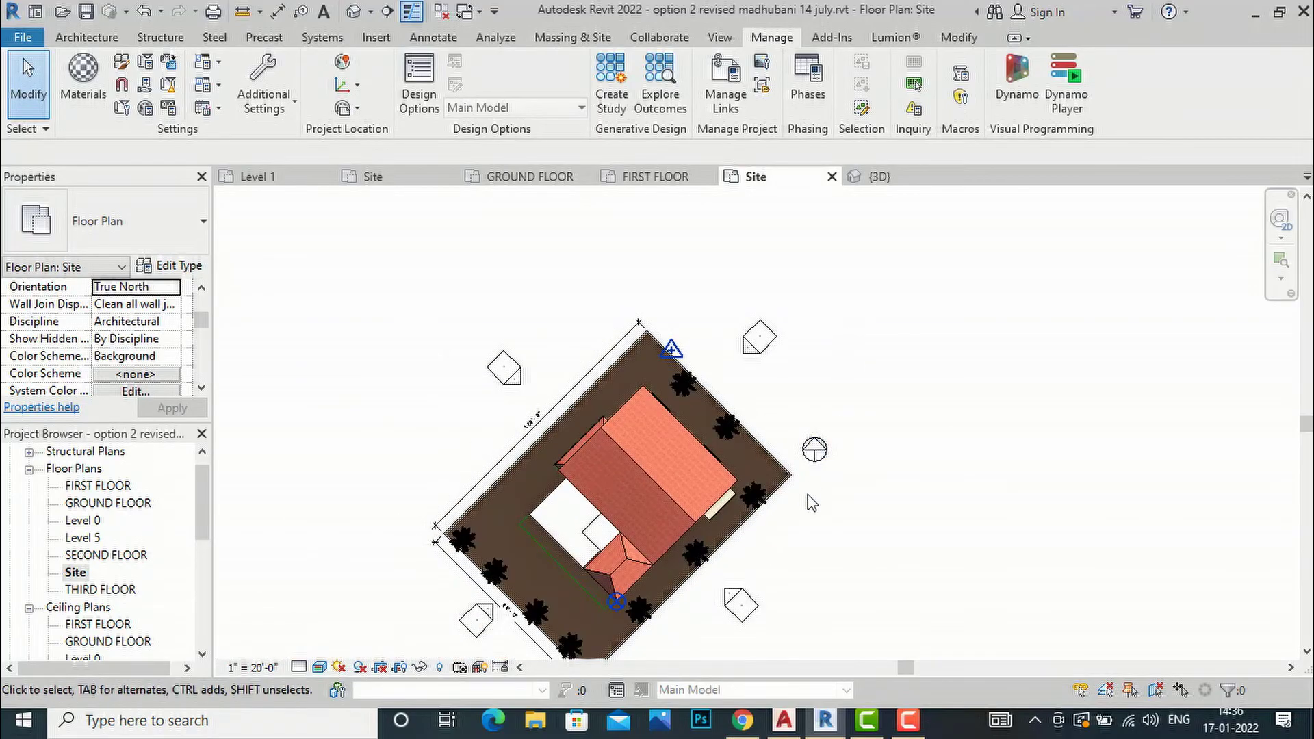
{"action": "scroll", "coordinate": [816, 481], "scroll_direction": "up", "scroll_amount": 1}
{"action": "scroll", "coordinate": [816, 481], "scroll_direction": "up", "scroll_amount": 1}
{"action": "scroll", "coordinate": [650, 356], "scroll_direction": "down", "scroll_amount": 2}
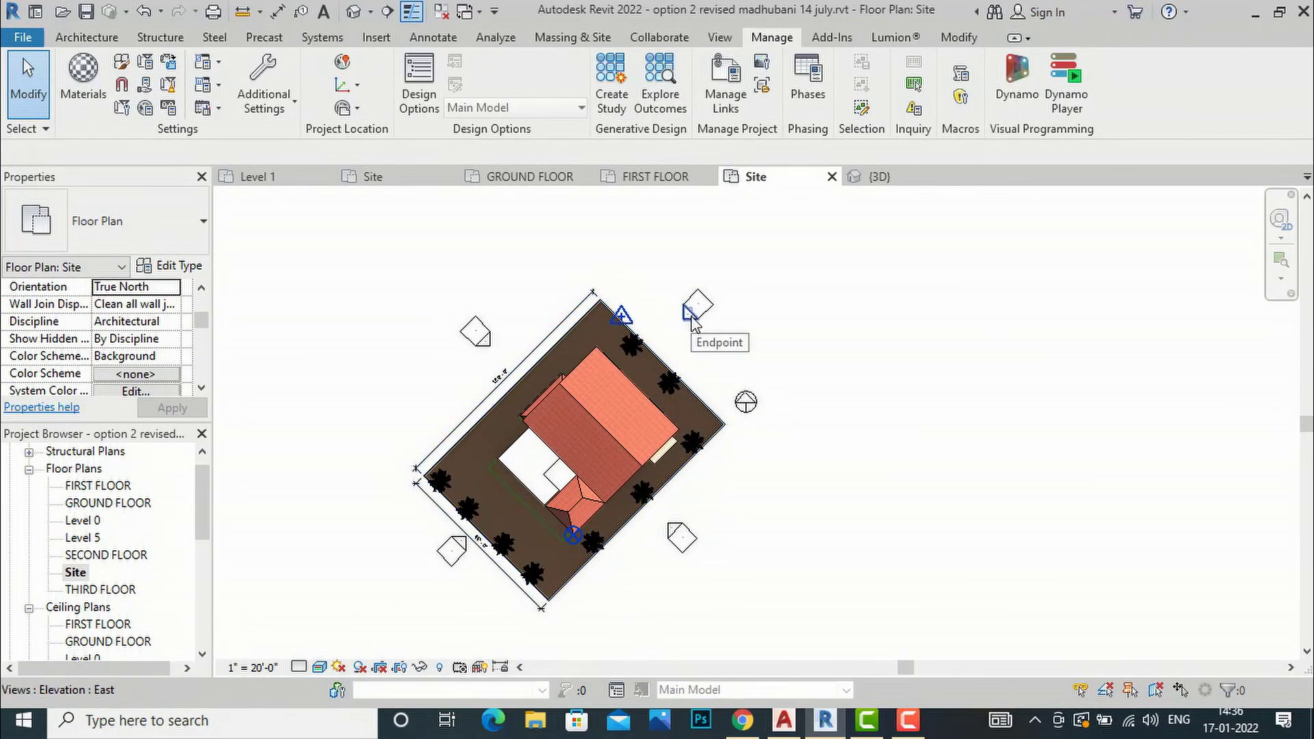
{"action": "scroll", "coordinate": [680, 476], "scroll_direction": "up", "scroll_amount": 1}
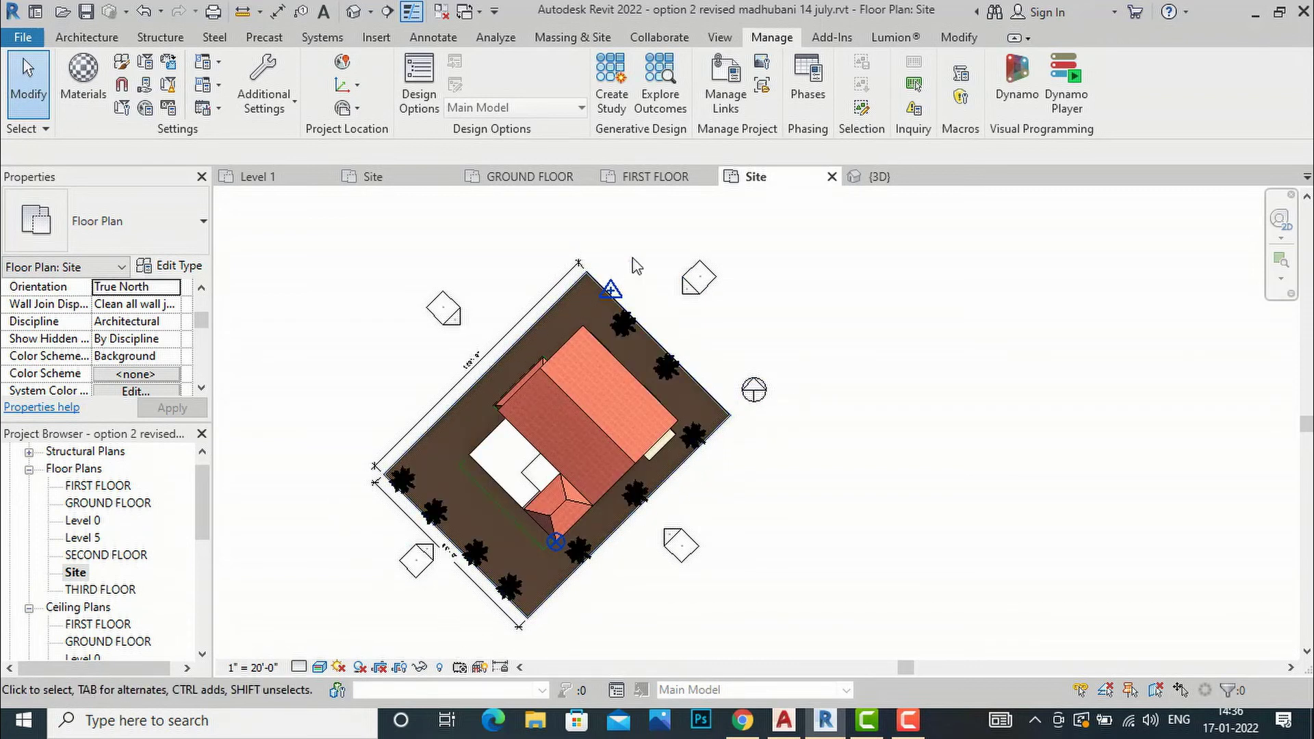
{"action": "scroll", "coordinate": [579, 527], "scroll_direction": "down", "scroll_amount": 1}
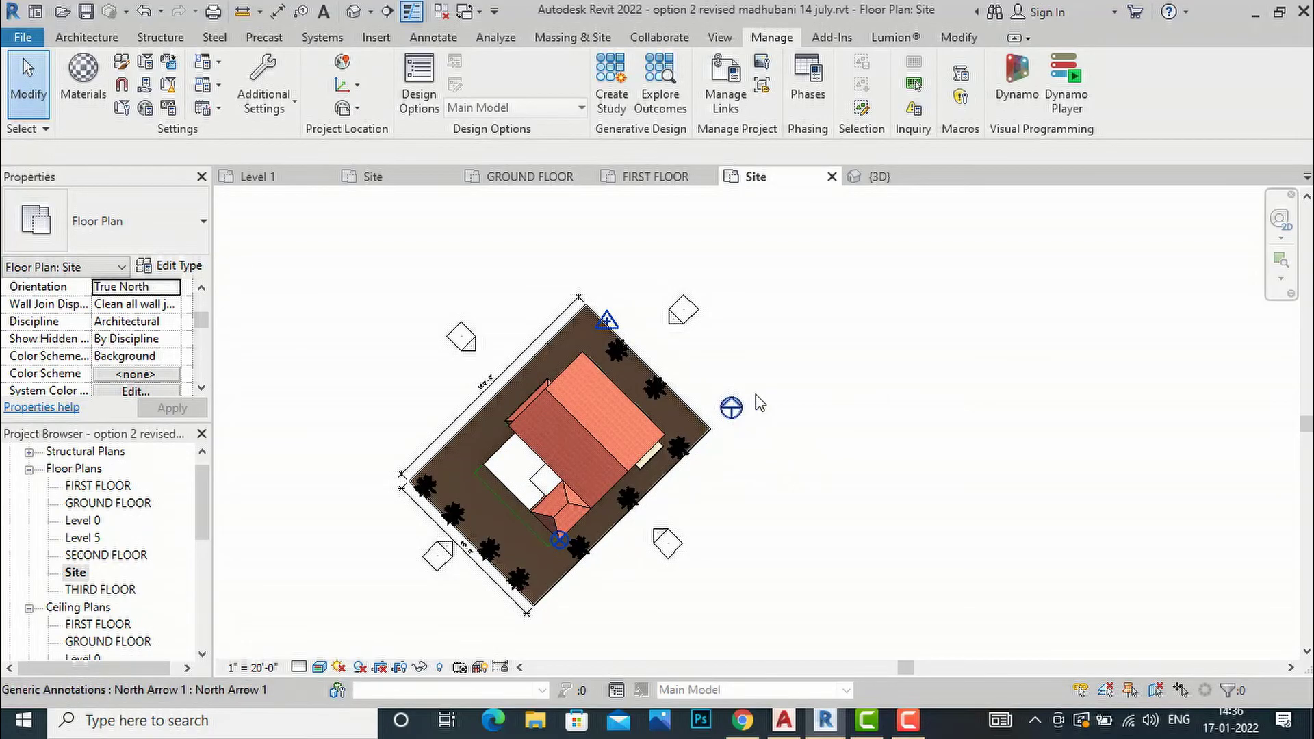
{"action": "scroll", "coordinate": [110, 343], "scroll_direction": "up", "scroll_amount": 4}
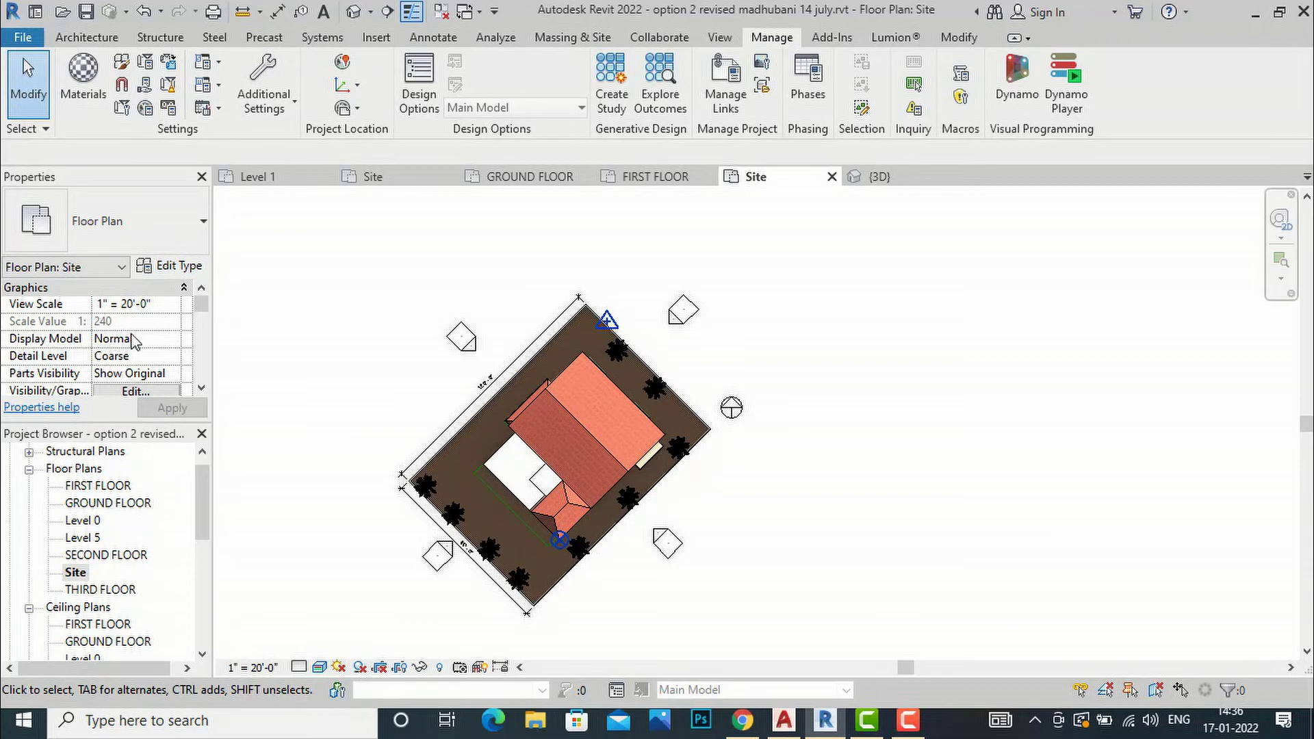
{"action": "scroll", "coordinate": [135, 341], "scroll_direction": "down", "scroll_amount": 2}
{"action": "scroll", "coordinate": [135, 342], "scroll_direction": "up", "scroll_amount": 2}
{"action": "scroll", "coordinate": [135, 342], "scroll_direction": "down", "scroll_amount": 2}
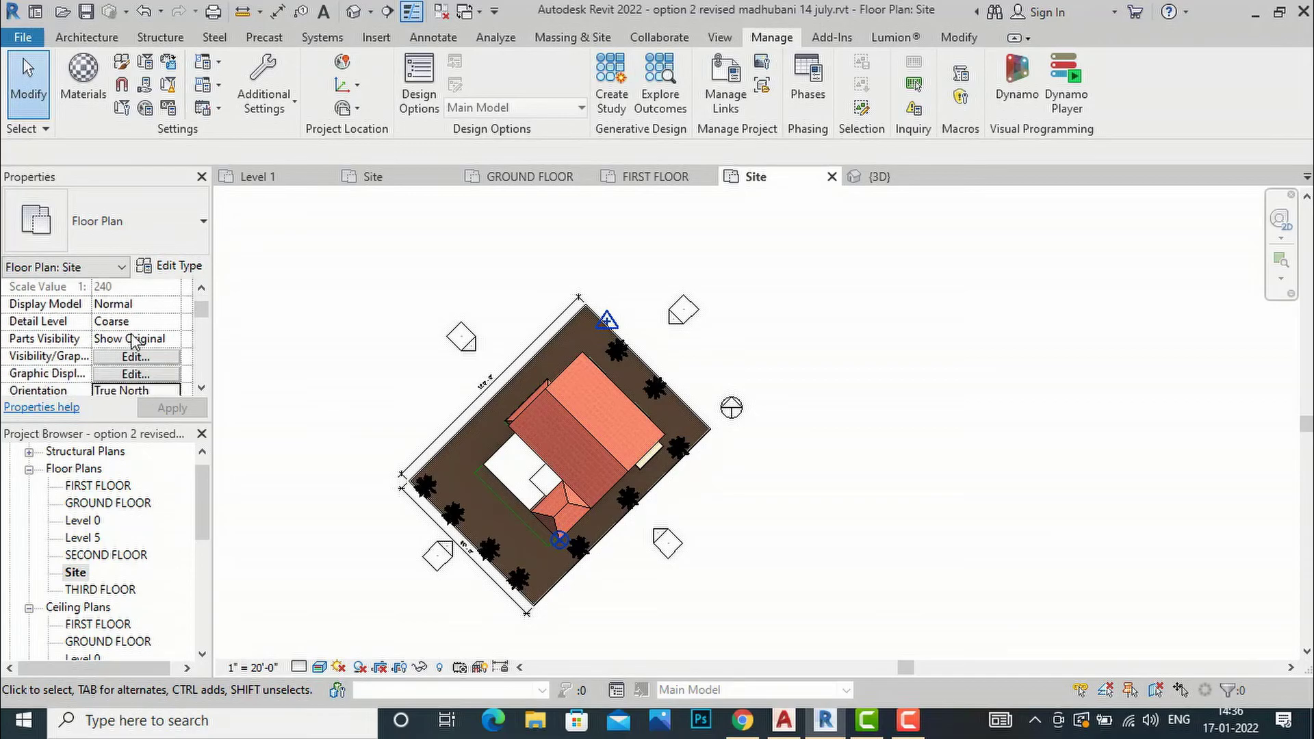
Open the GROUND FLOOR plan, set its Orientation property to True North and apply it.
{"action": "double_click", "coordinate": [103, 504]}
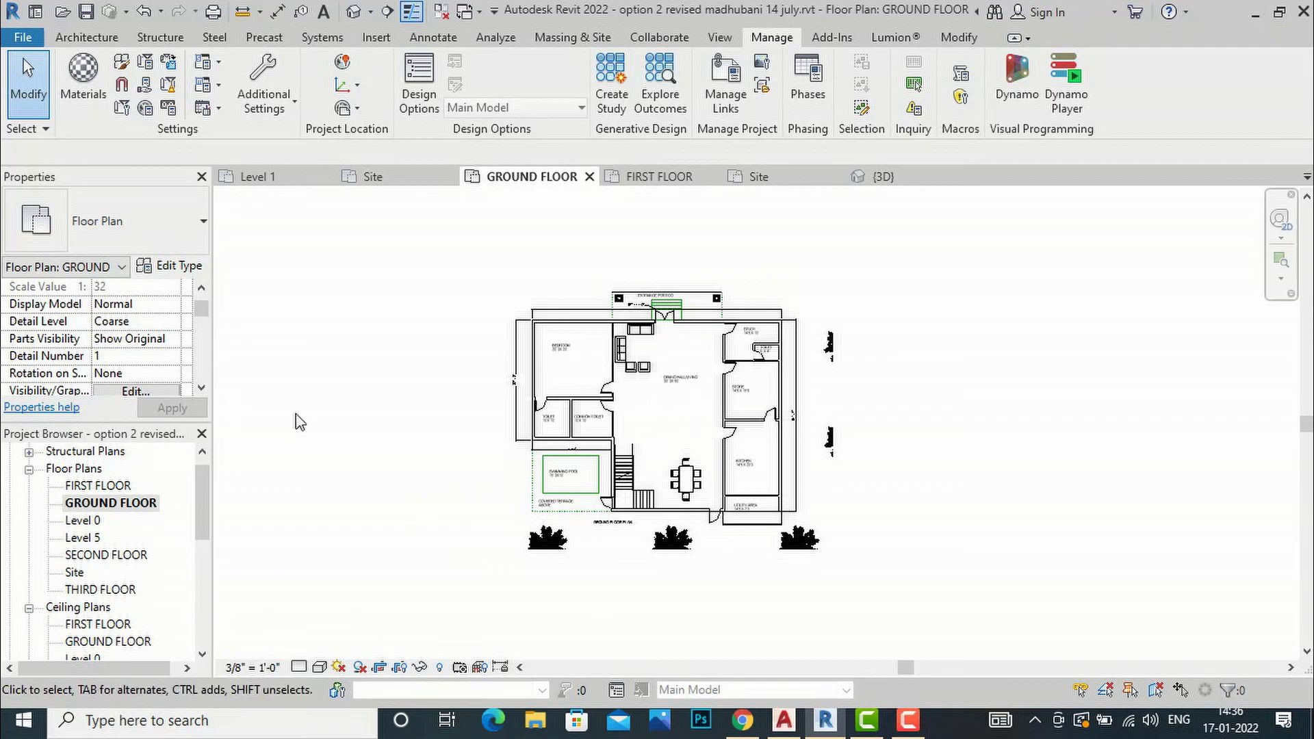
{"action": "scroll", "coordinate": [152, 346], "scroll_direction": "down", "scroll_amount": 1}
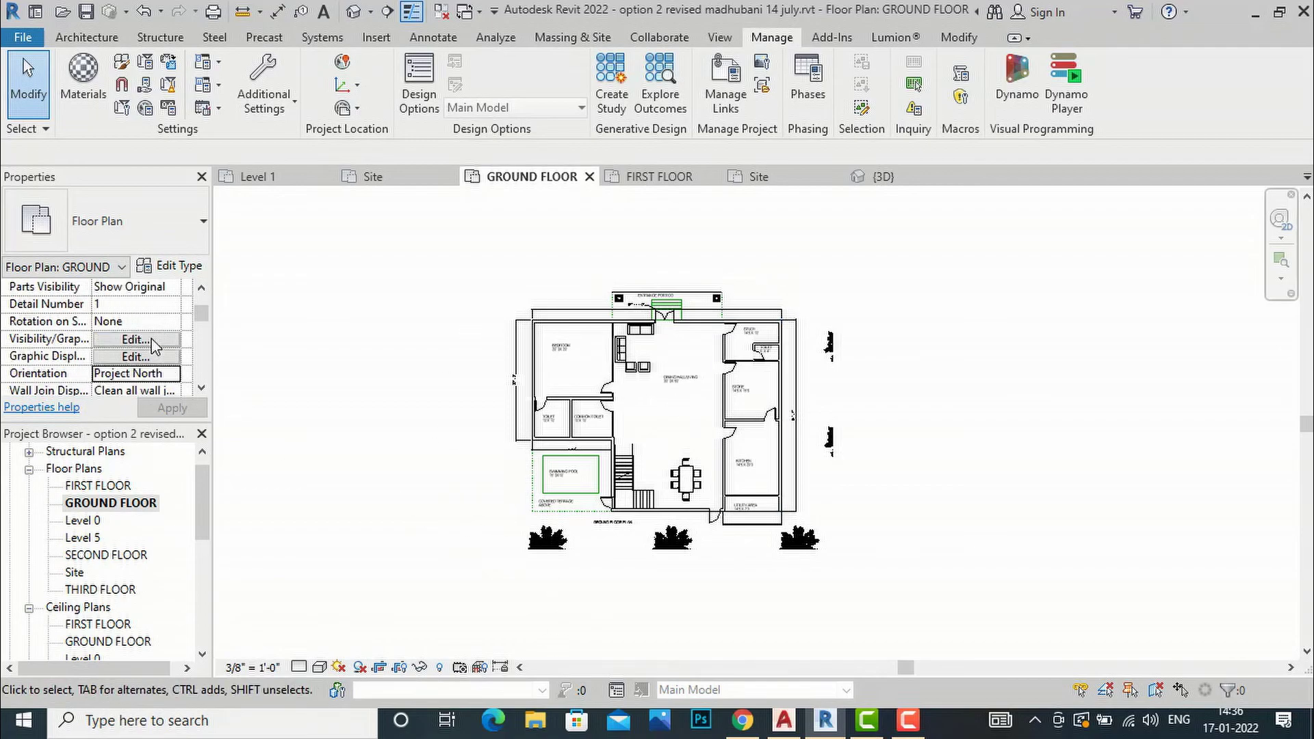
{"action": "scroll", "coordinate": [152, 346], "scroll_direction": "down", "scroll_amount": 1}
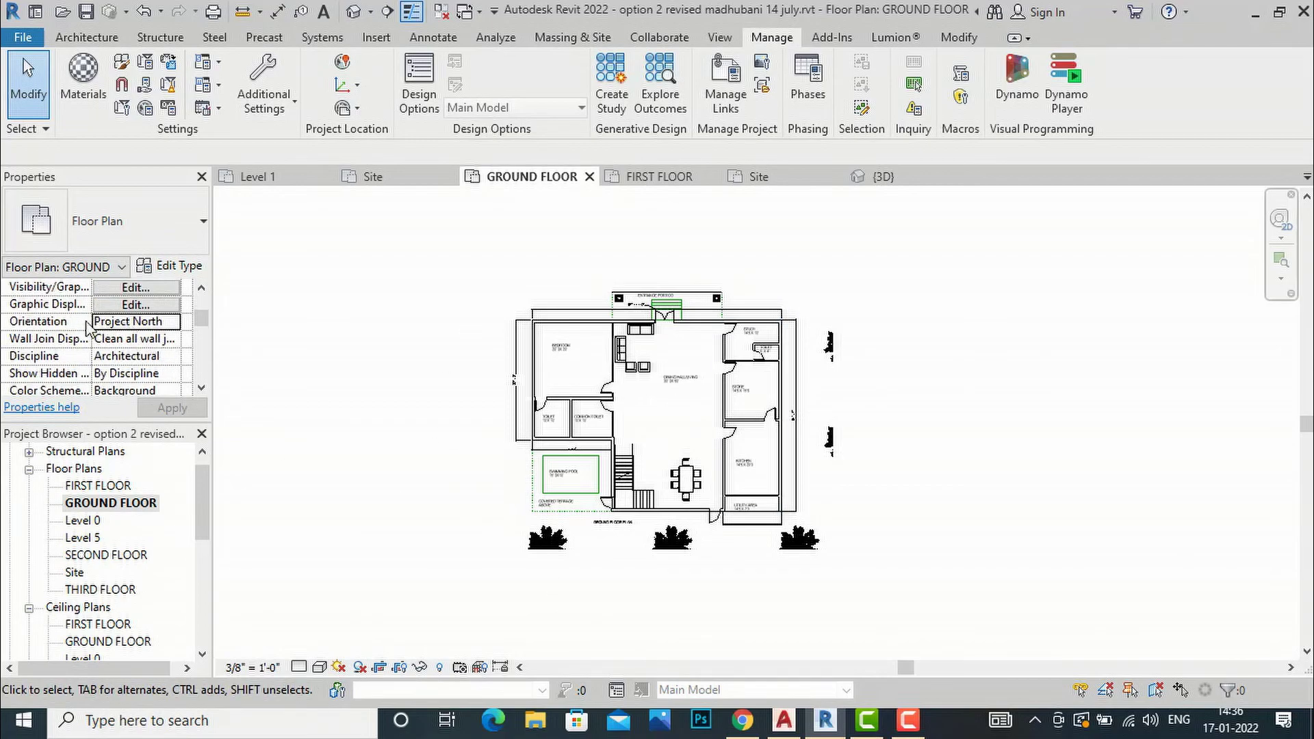
{"action": "left_click", "coordinate": [176, 326]}
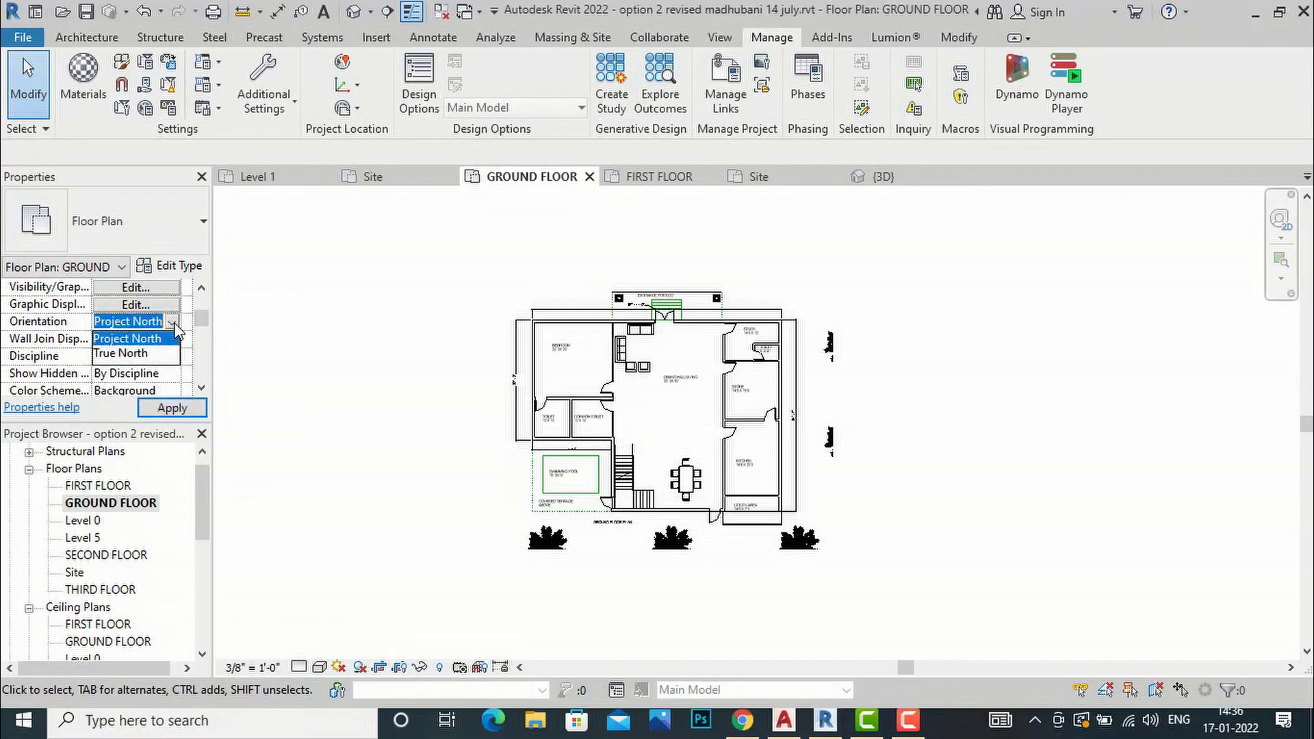
{"action": "left_click", "coordinate": [123, 353]}
{"action": "left_click", "coordinate": [171, 407]}
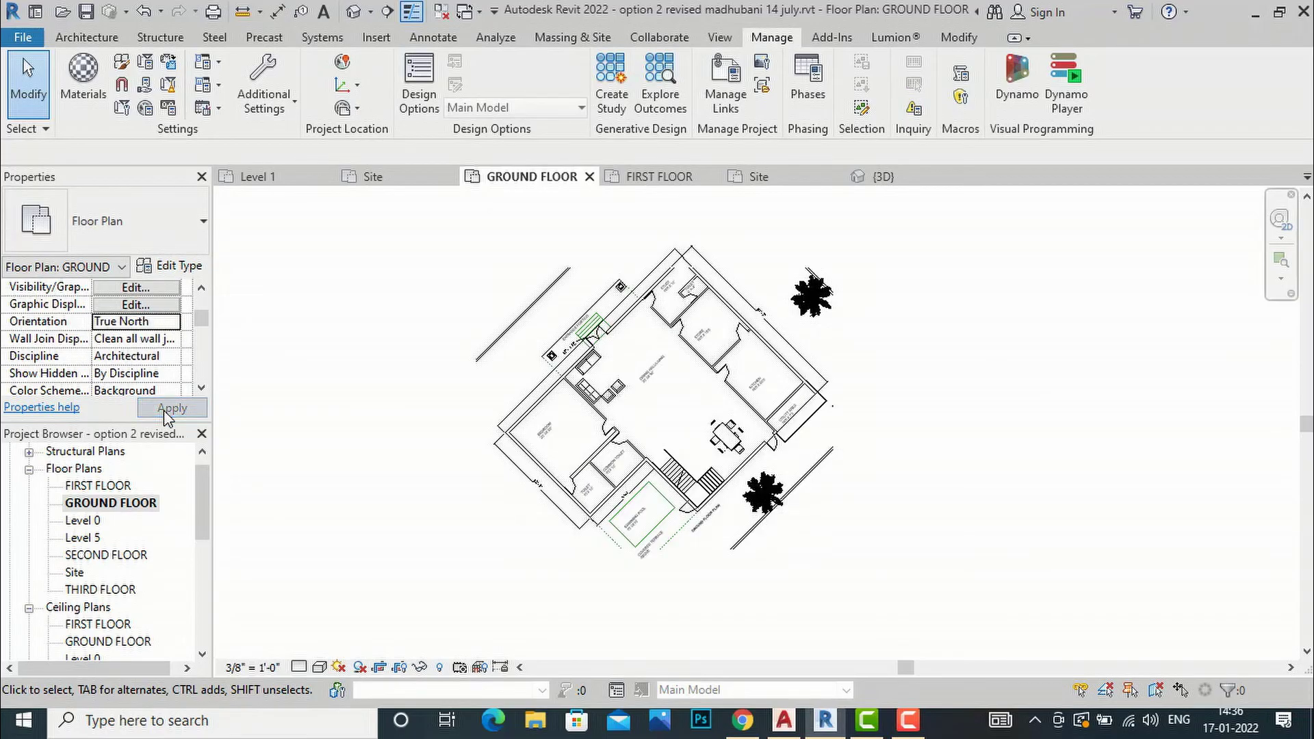